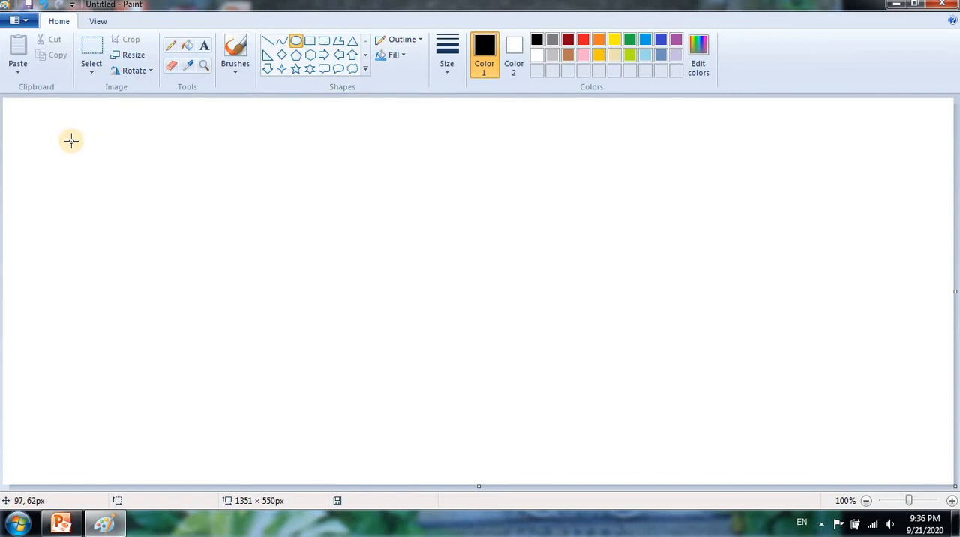
- Draw an oval about 572 × 451 px on the left half of the canvas with the thickest outline in green
drag(71, 139, 473, 458)
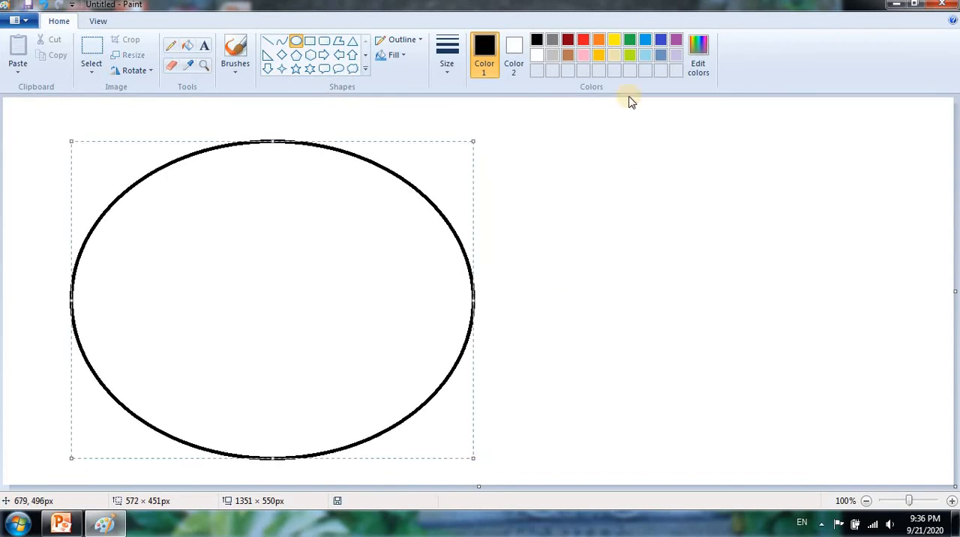
click(455, 73)
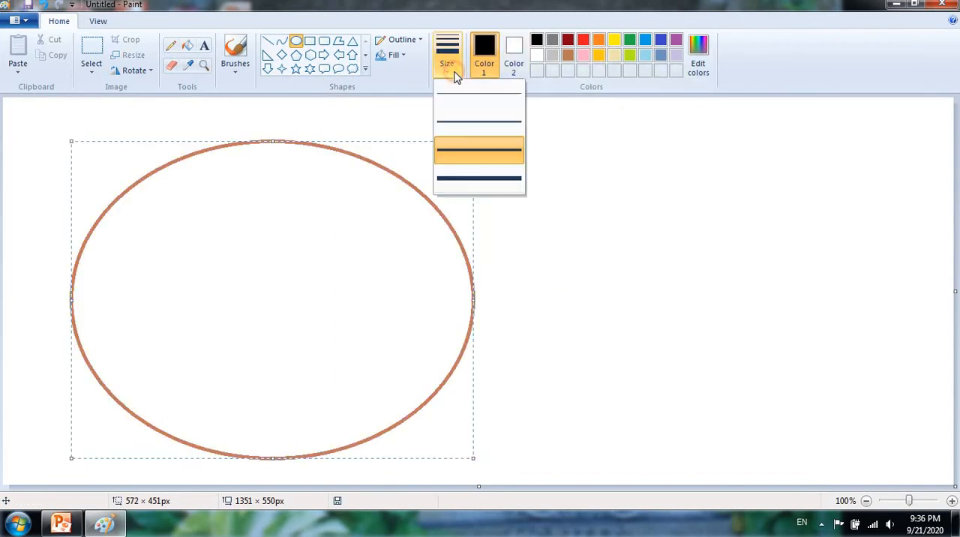
click(471, 180)
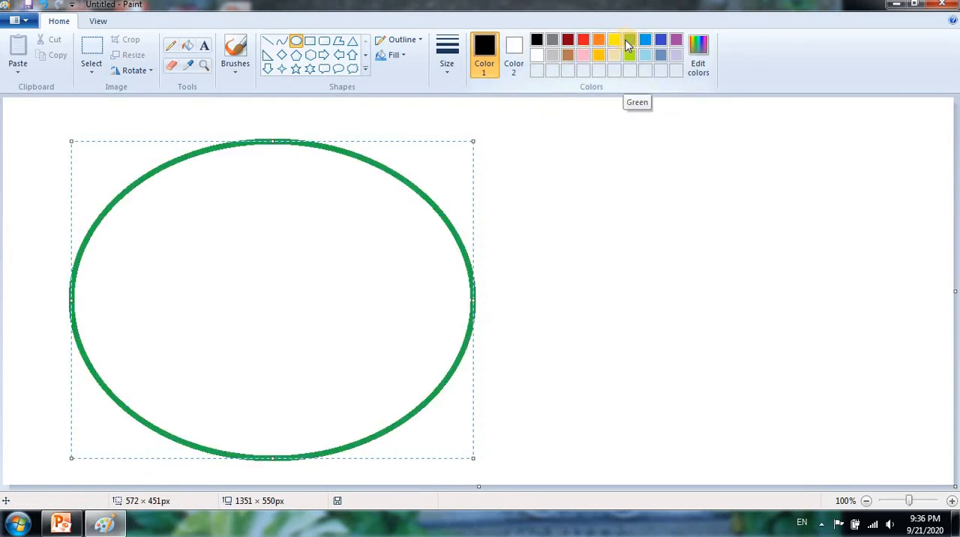
click(627, 42)
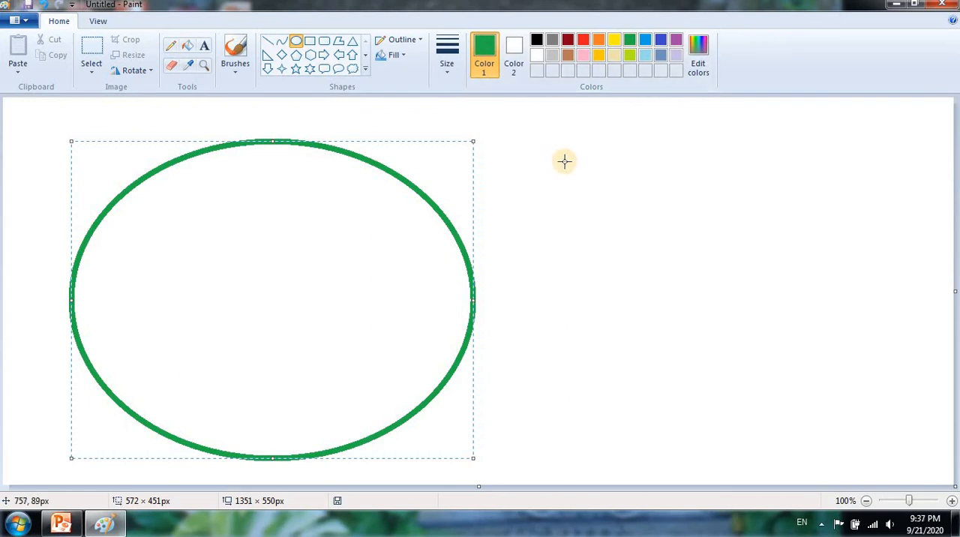
click(619, 211)
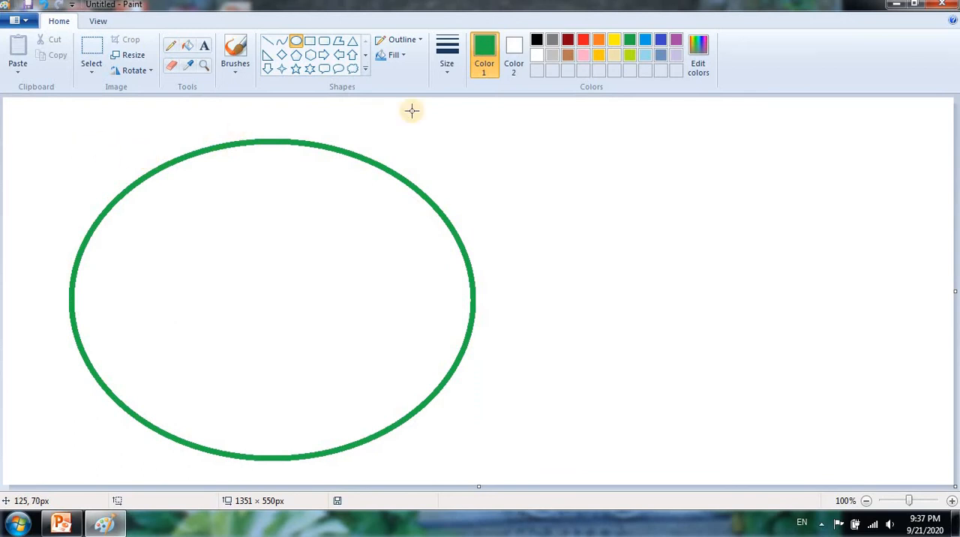
- Draw a yellow oval over the green one and resize it to about 561 × 450 px so it nearly matches
click(614, 45)
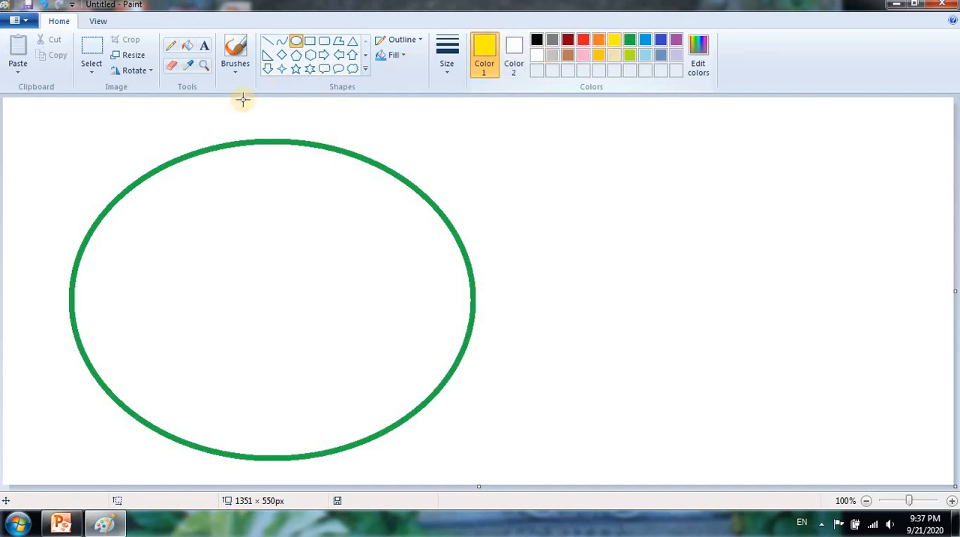
mouse_move(85, 136)
mouse_down()
mouse_move(307, 317)
mouse_move(493, 392)
mouse_move(458, 446)
mouse_up()
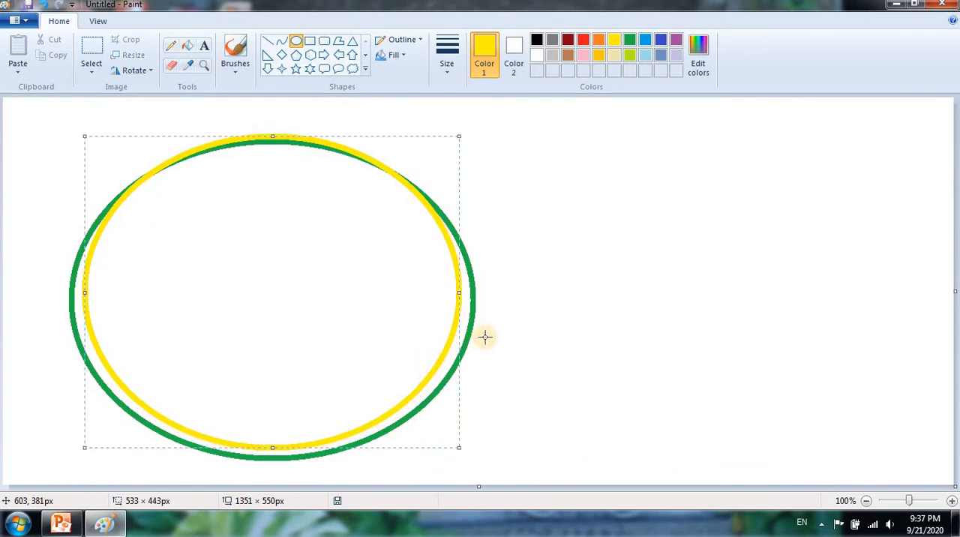
drag(463, 294, 465, 298)
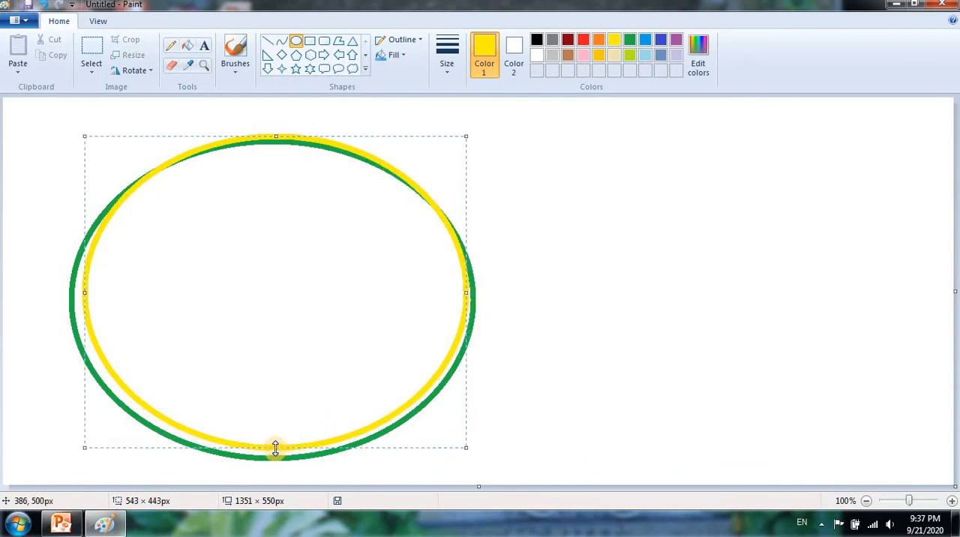
drag(275, 447, 275, 451)
drag(82, 296, 75, 296)
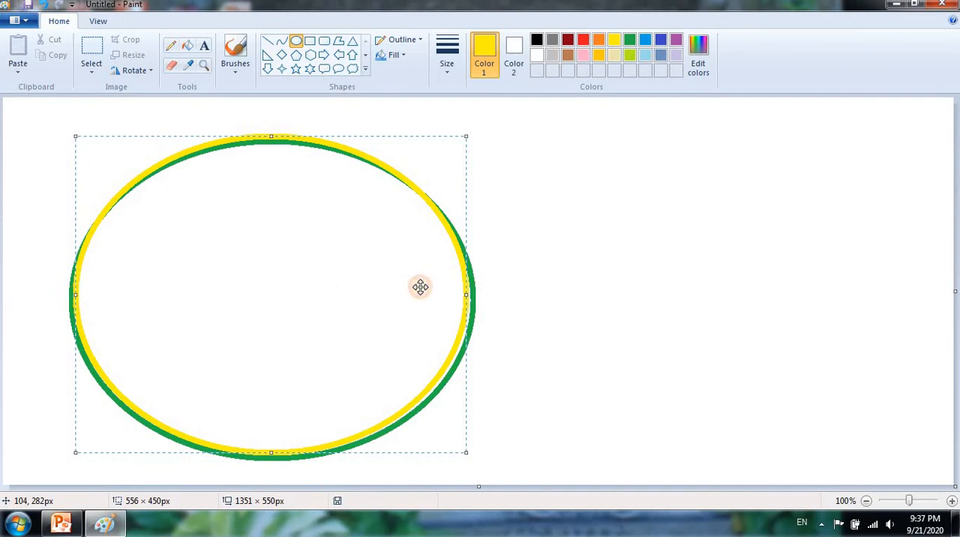
drag(465, 296, 469, 296)
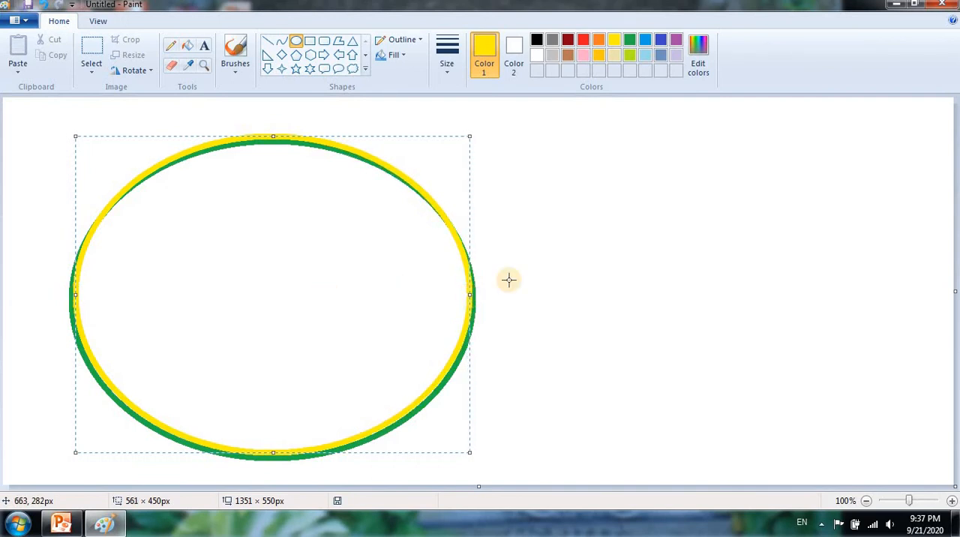
click(616, 251)
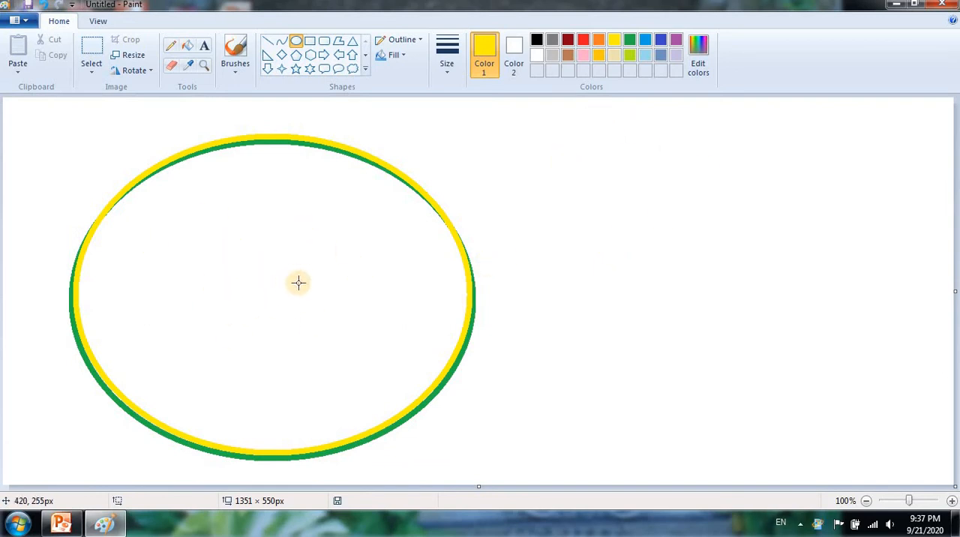
- Fill the inside of the yellow oval with red
click(193, 48)
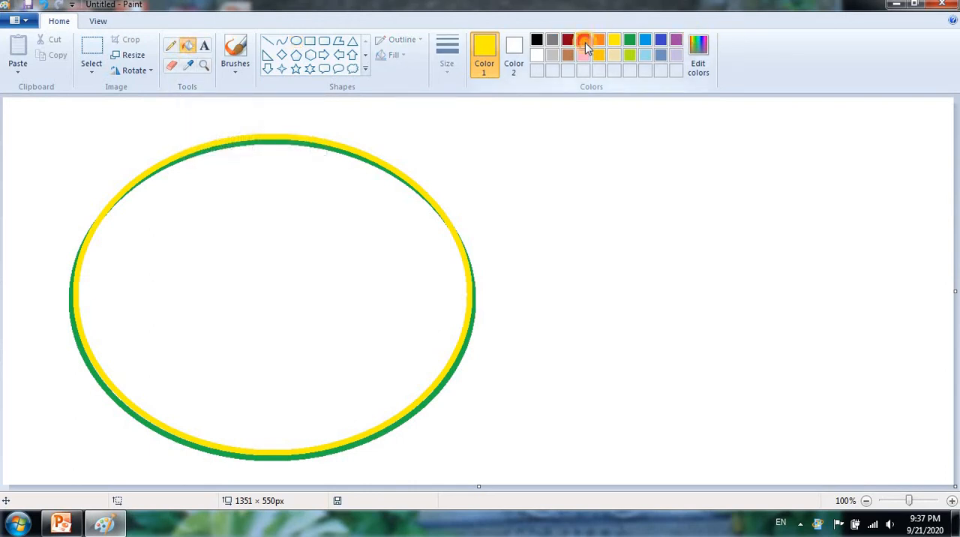
click(584, 42)
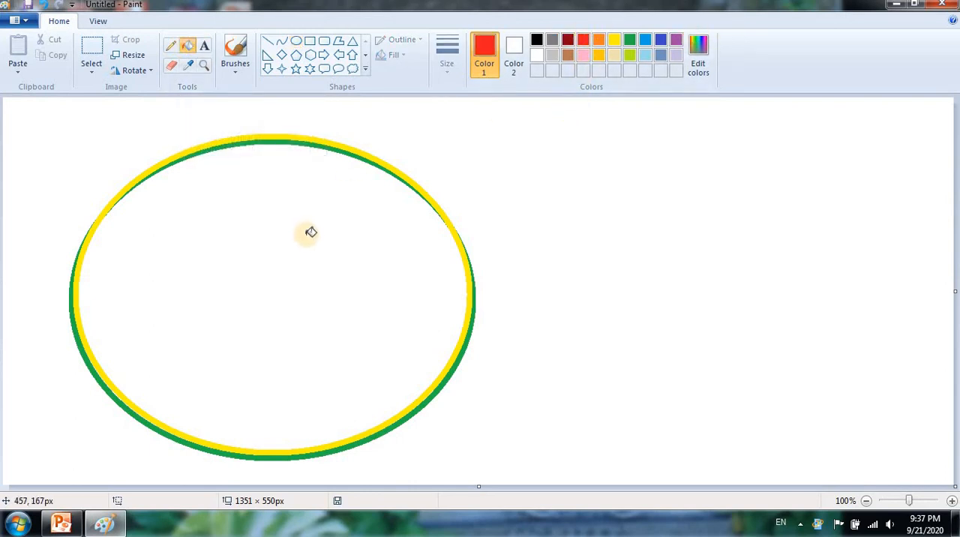
click(247, 217)
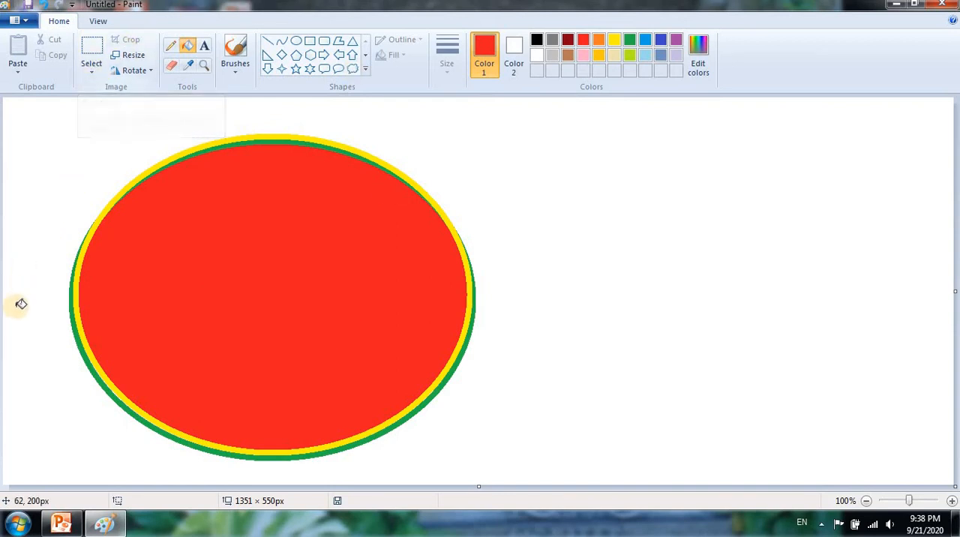
click(198, 280)
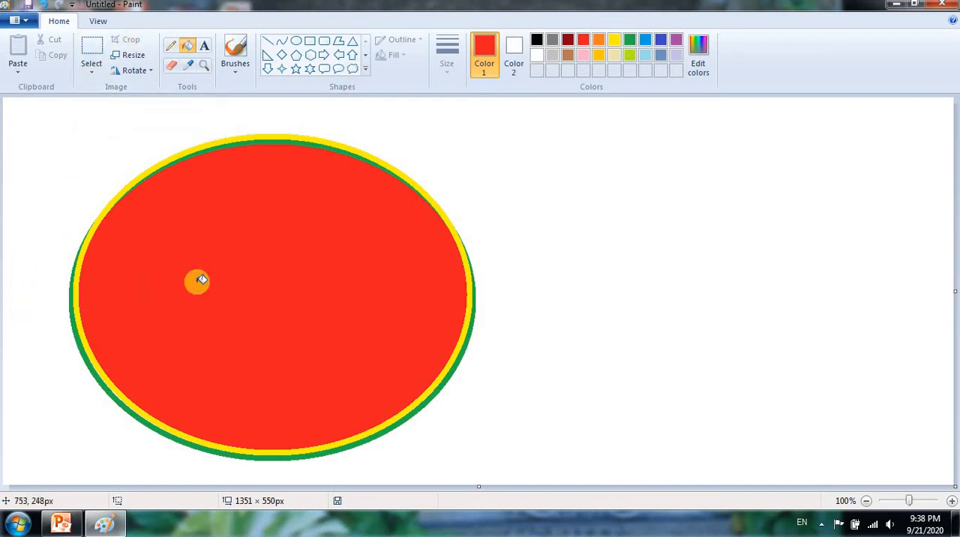
- Erase a thin horizontal stroke from the outline into the upper-left part of the red oval
click(90, 75)
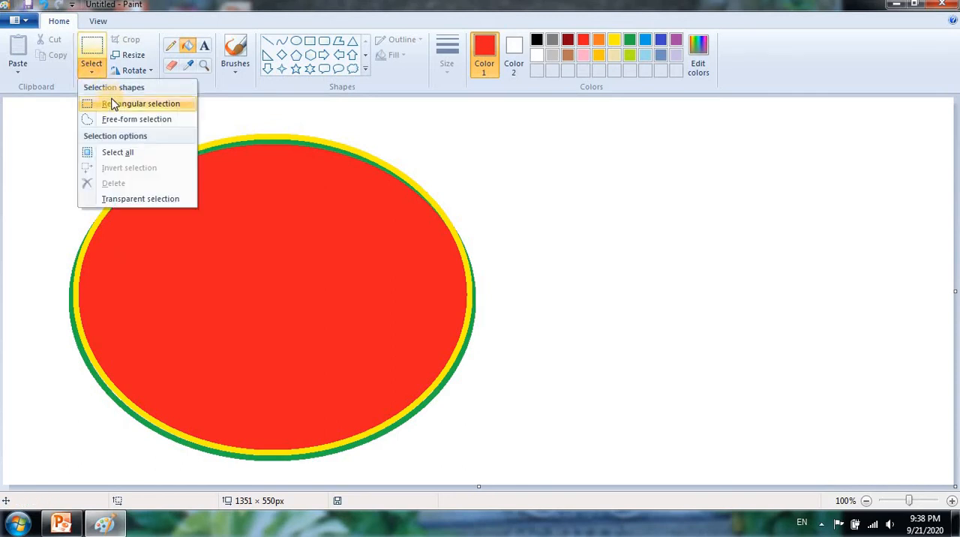
click(111, 99)
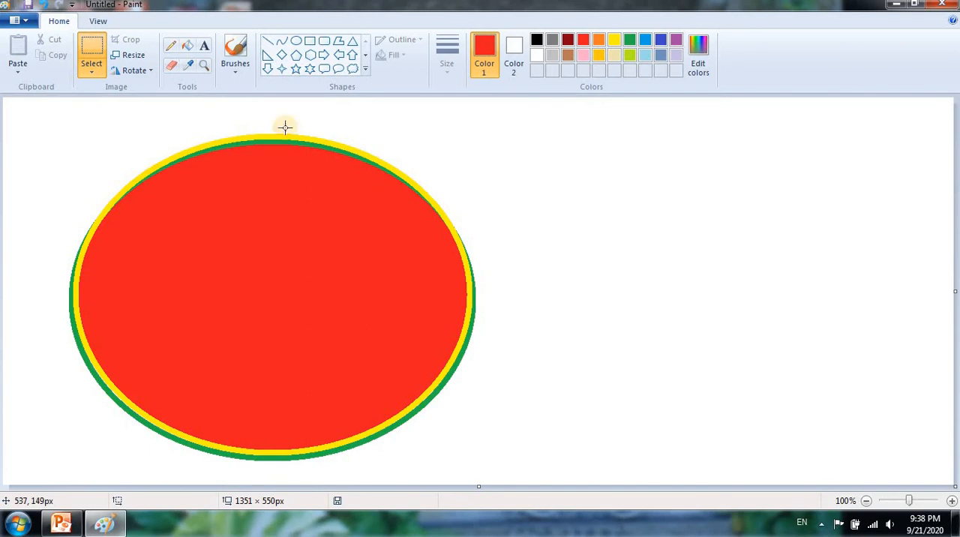
click(168, 66)
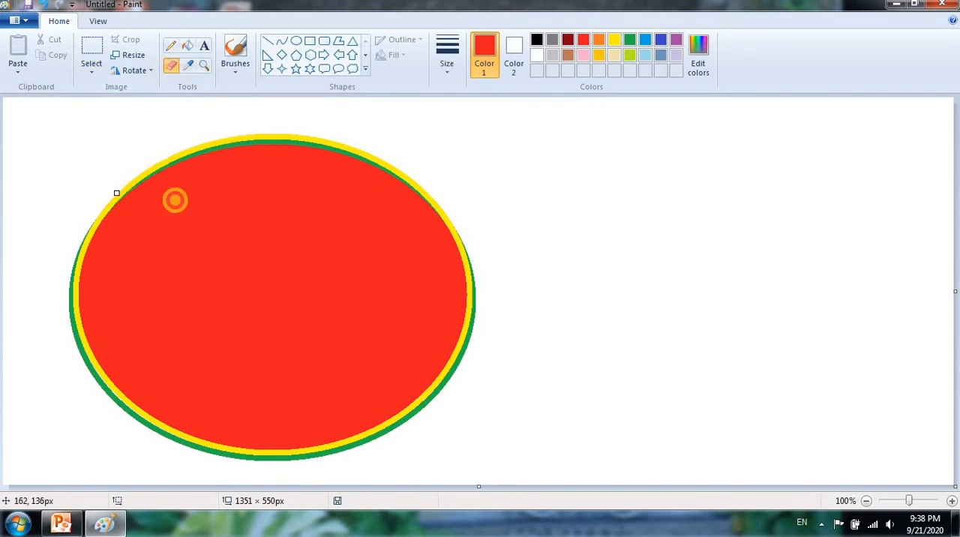
drag(114, 197, 255, 200)
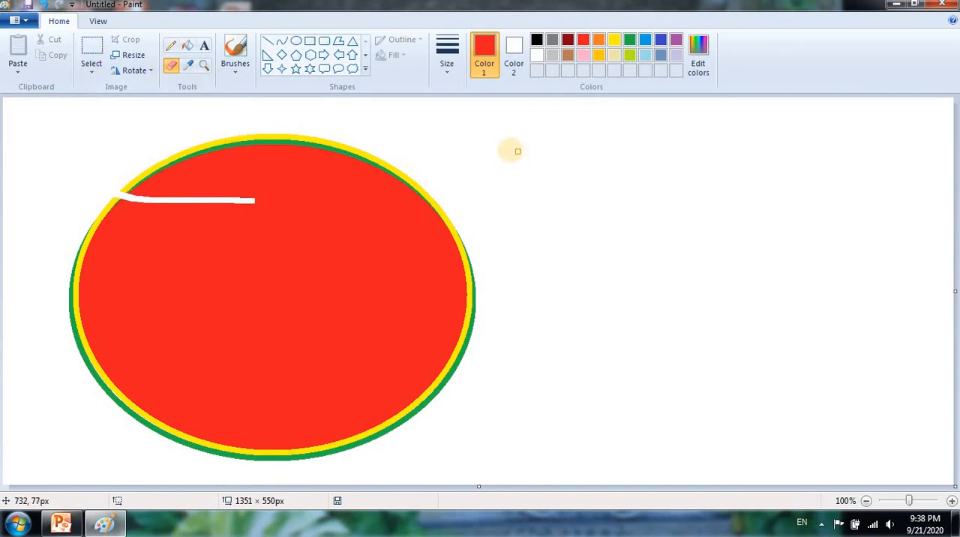
- Select the upper half of the oval with a rectangular selection about 717 × 253 px and delete it
click(91, 69)
click(103, 105)
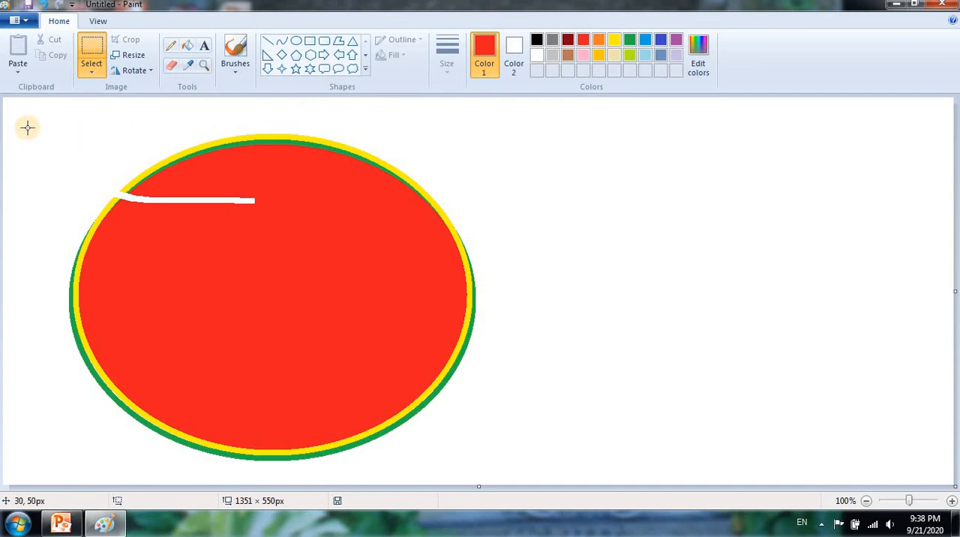
drag(29, 123, 533, 302)
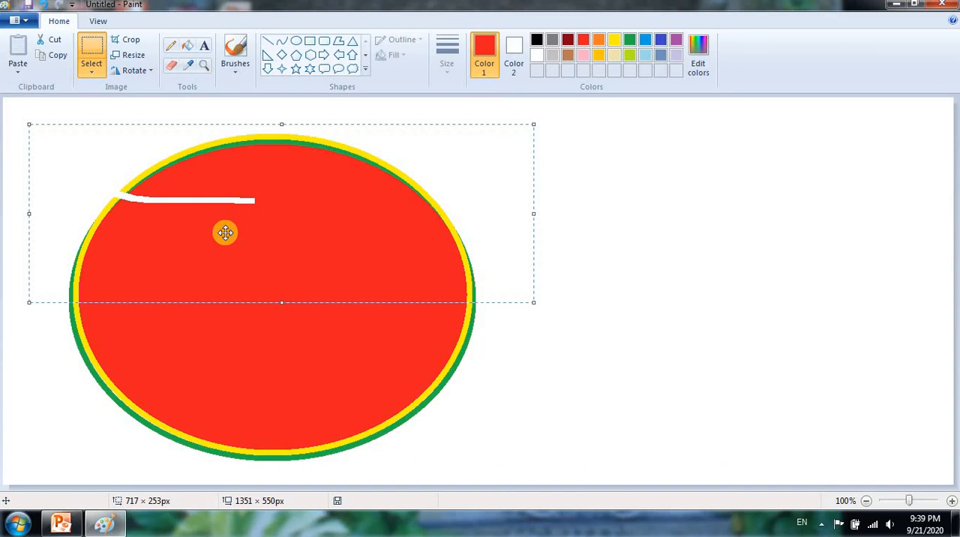
key(Delete)
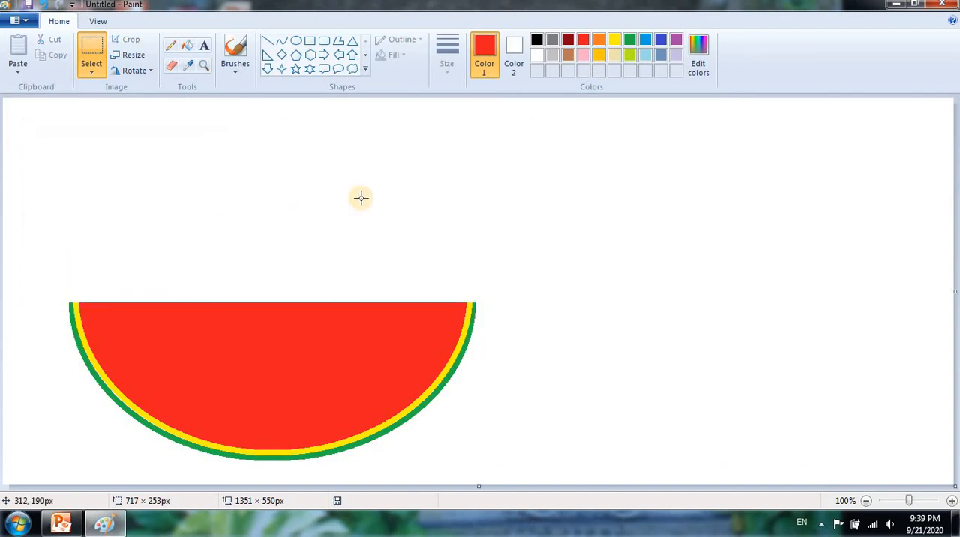
- Fill the yellow band between the red flesh and the green rind with white
click(188, 46)
click(536, 54)
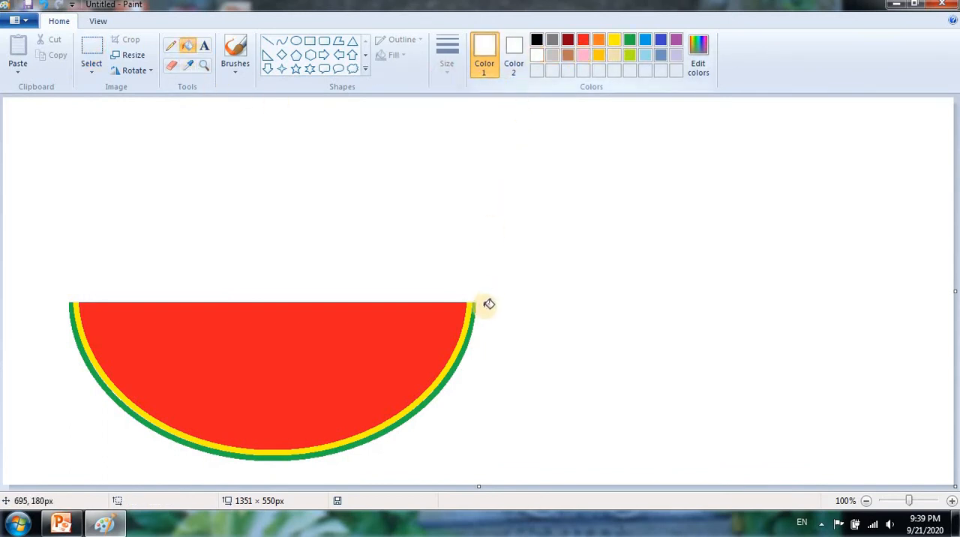
click(471, 312)
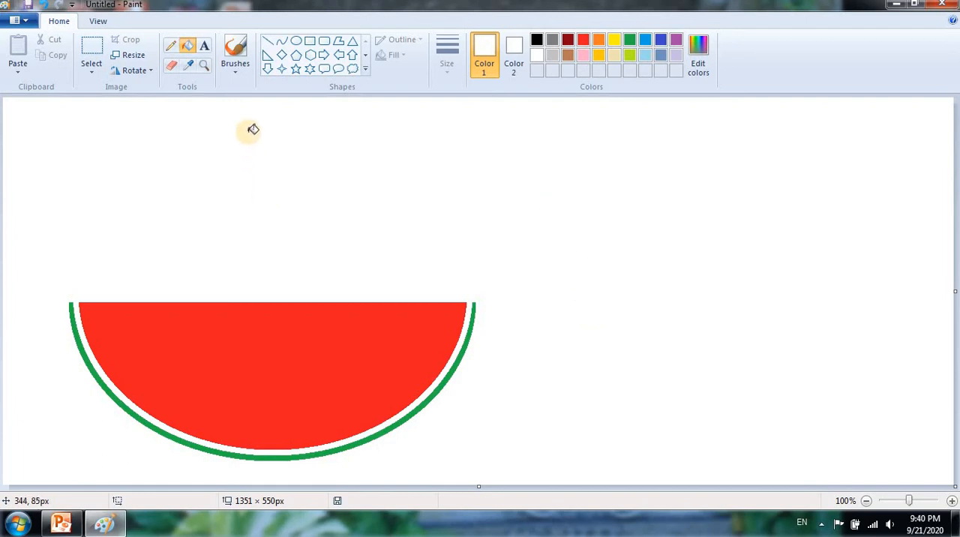
- Draw a small black oval seed about 6 × 9 px above the slice, using the third line thickness
click(296, 44)
click(447, 58)
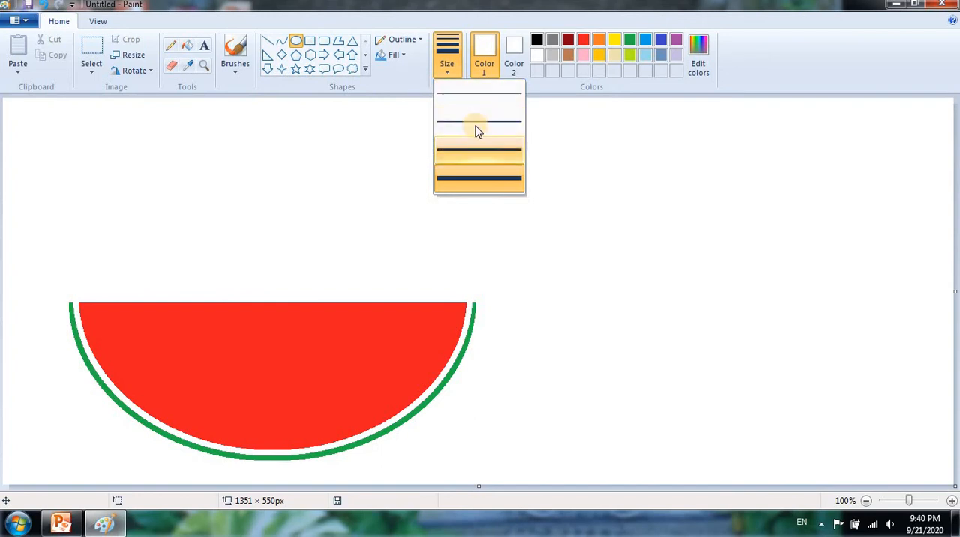
click(477, 132)
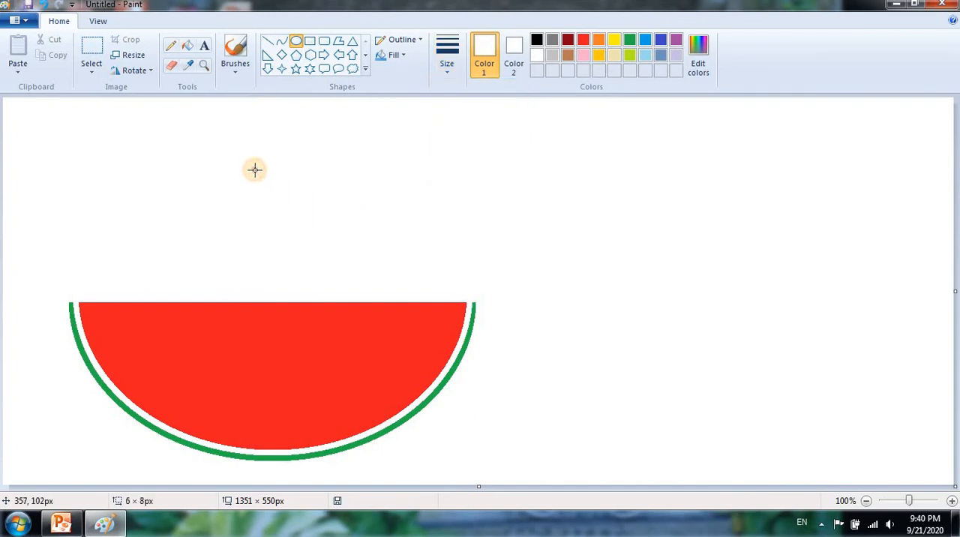
click(537, 41)
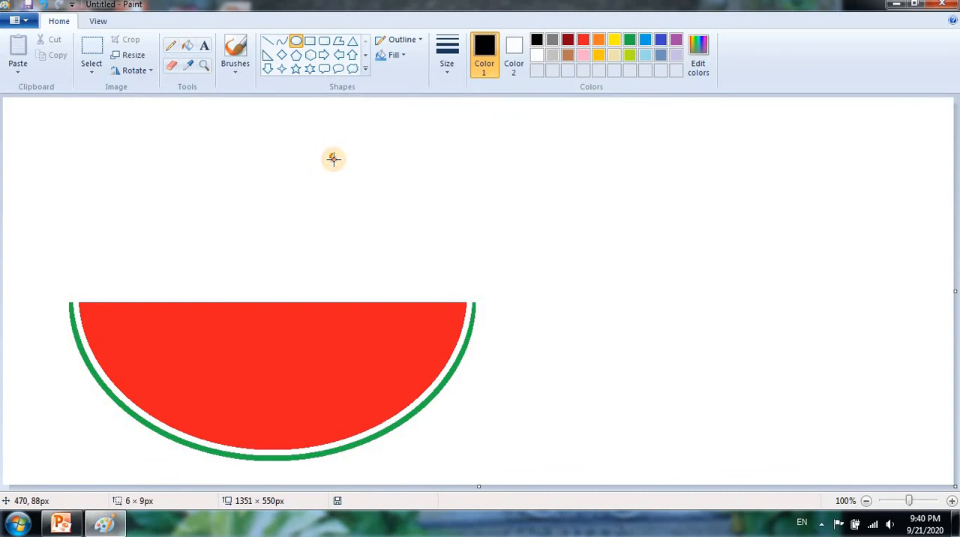
click(447, 52)
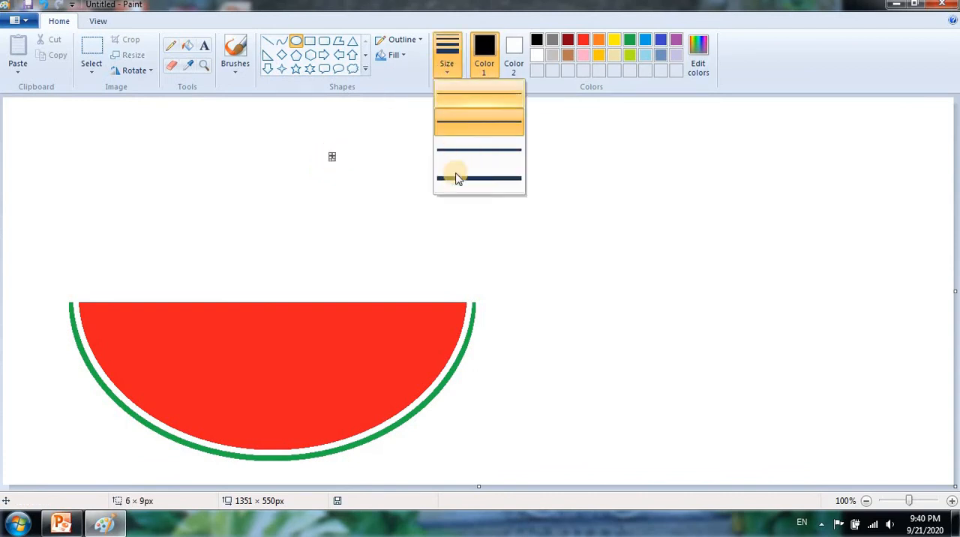
click(460, 155)
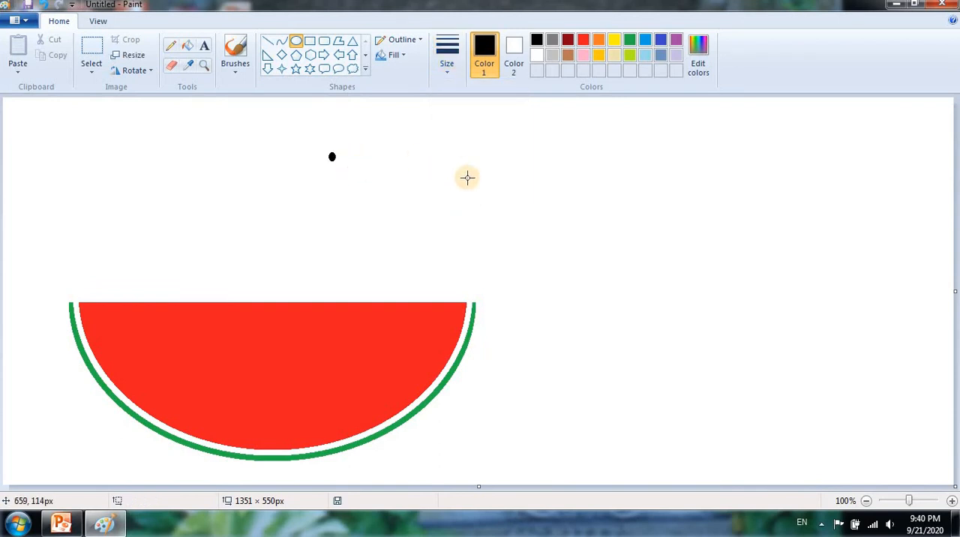
- Copy the black seed with a rectangular selection about 45 × 47 px and place a pasted duplicate in the white area above the slice's left part
click(97, 72)
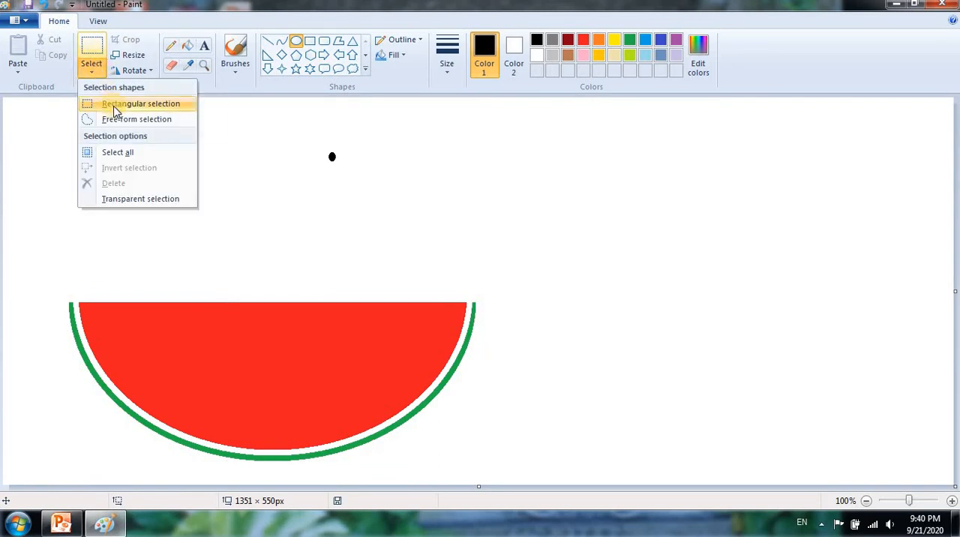
click(114, 107)
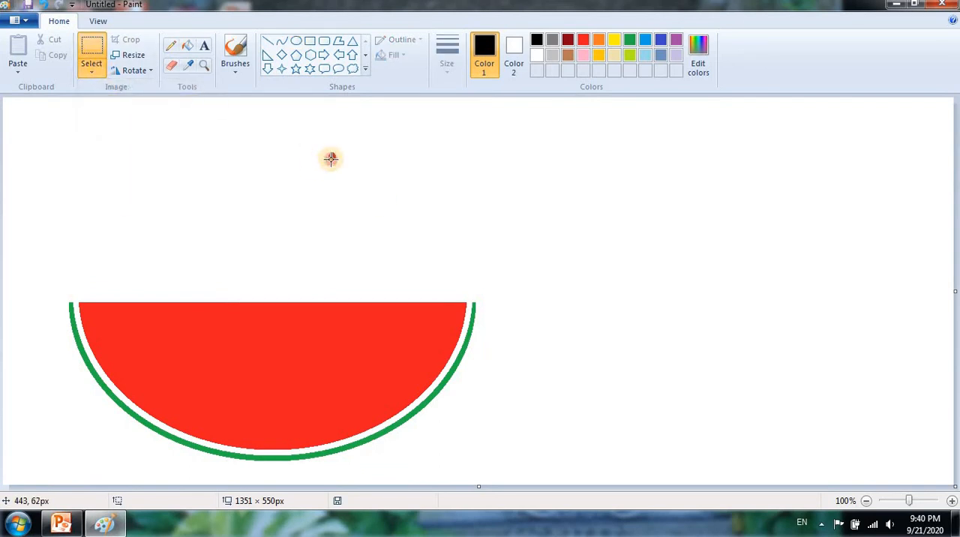
mouse_move(315, 141)
mouse_down()
mouse_move(346, 171)
mouse_move(331, 163)
mouse_move(314, 175)
mouse_up()
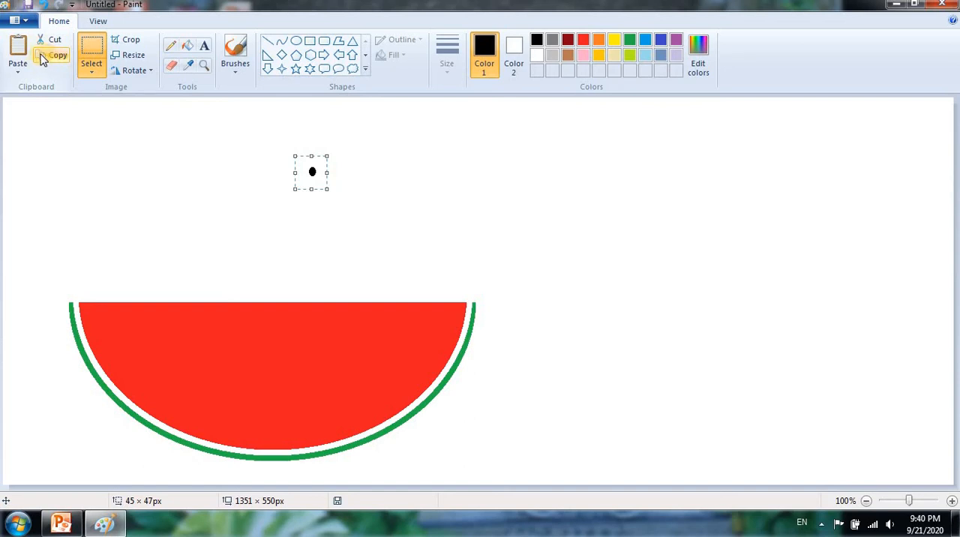
click(23, 51)
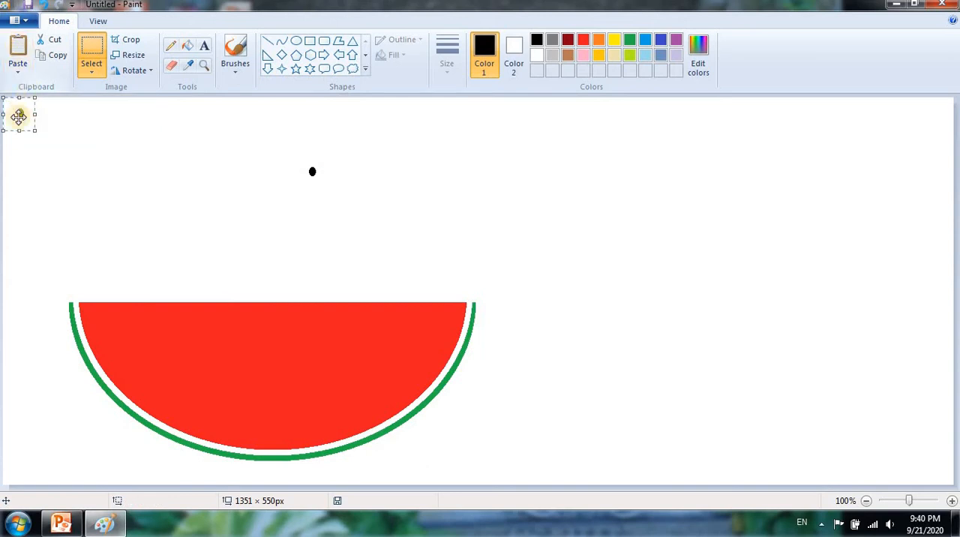
drag(19, 116, 108, 329)
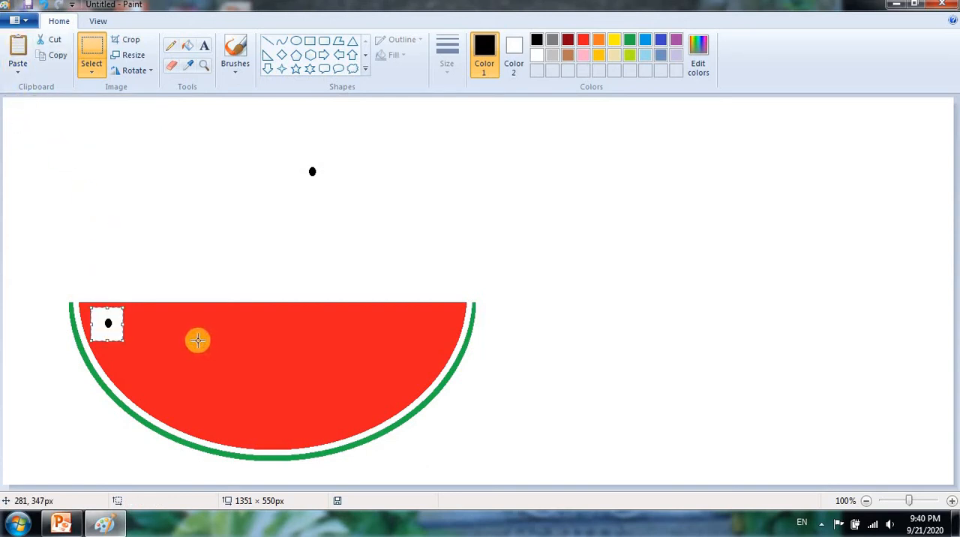
drag(100, 322, 195, 190)
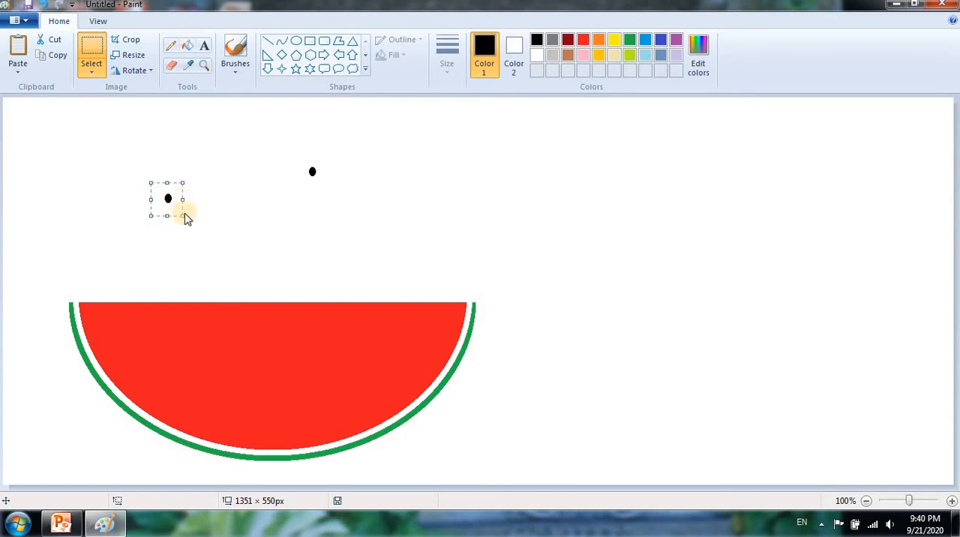
- Turn on transparent selection and move the duplicated seed into the upper-left part of the red flesh
drag(166, 189, 228, 162)
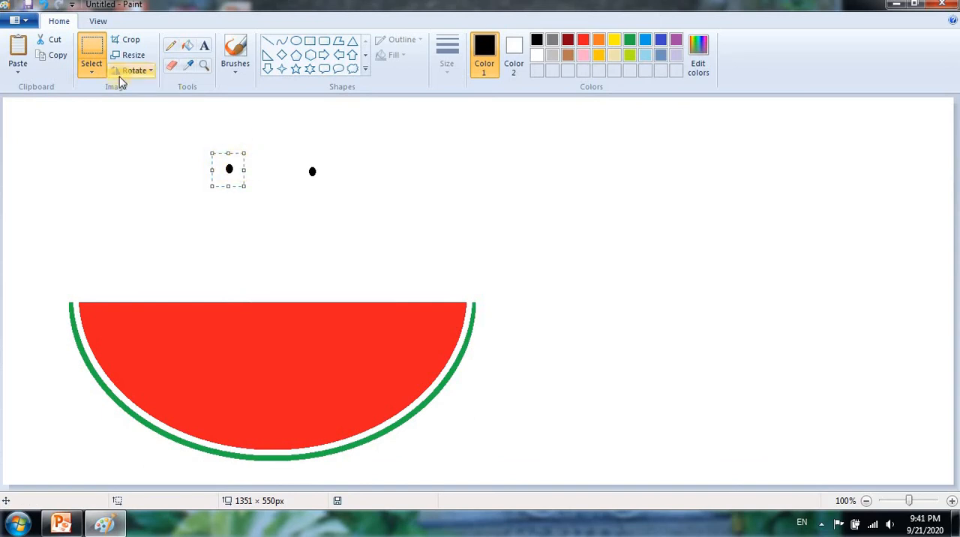
click(92, 71)
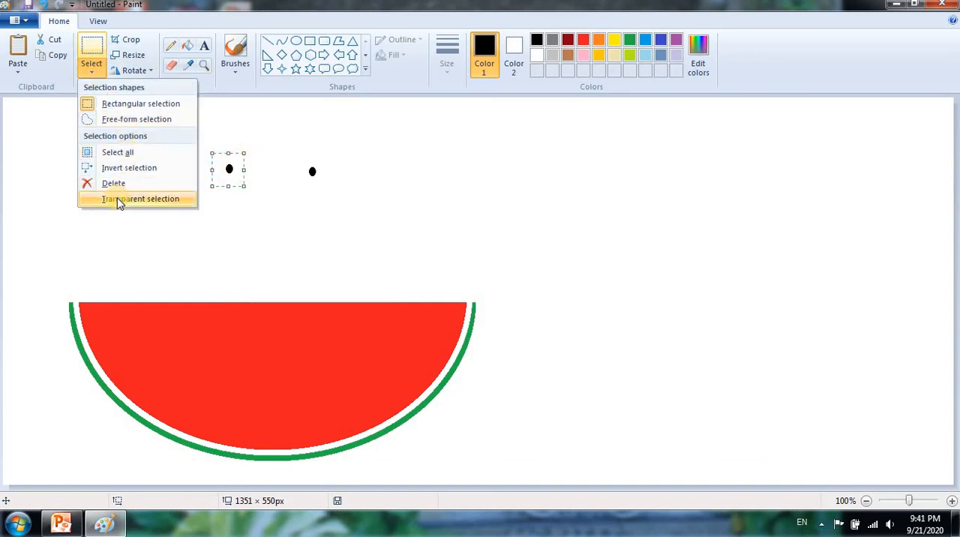
click(176, 198)
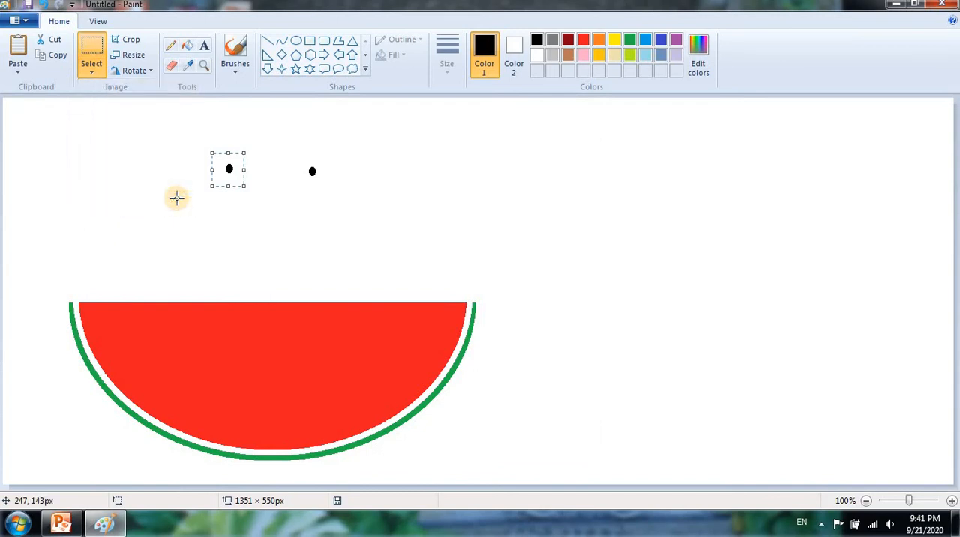
drag(215, 202, 105, 321)
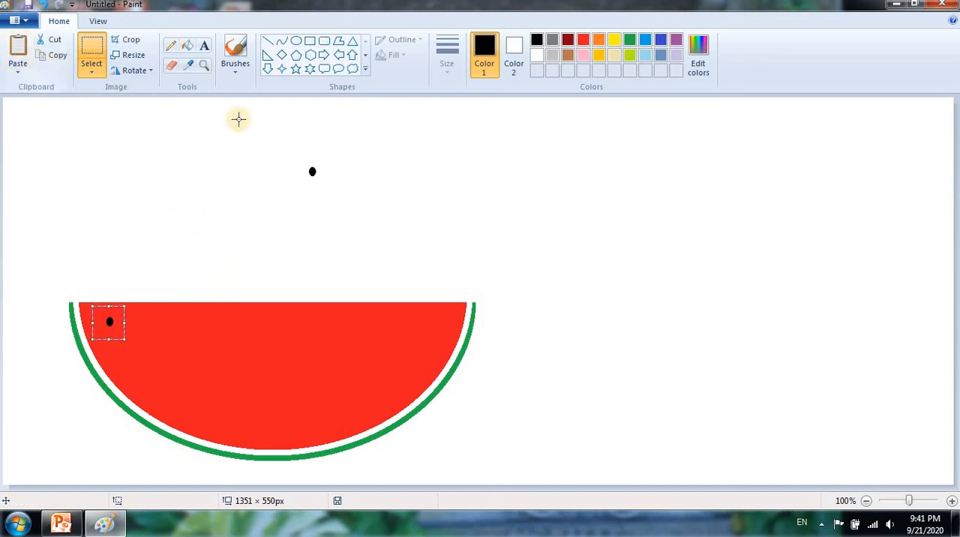
- Copy the original seed with a rectangular selection about 84 × 69 px and place two pasted duplicates in the left part of the flesh
drag(274, 145, 335, 195)
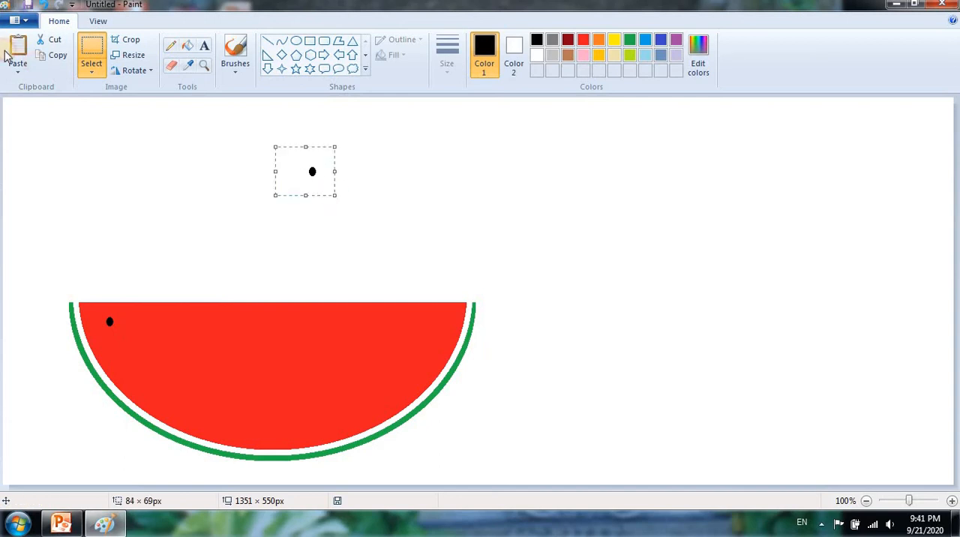
click(57, 55)
click(17, 51)
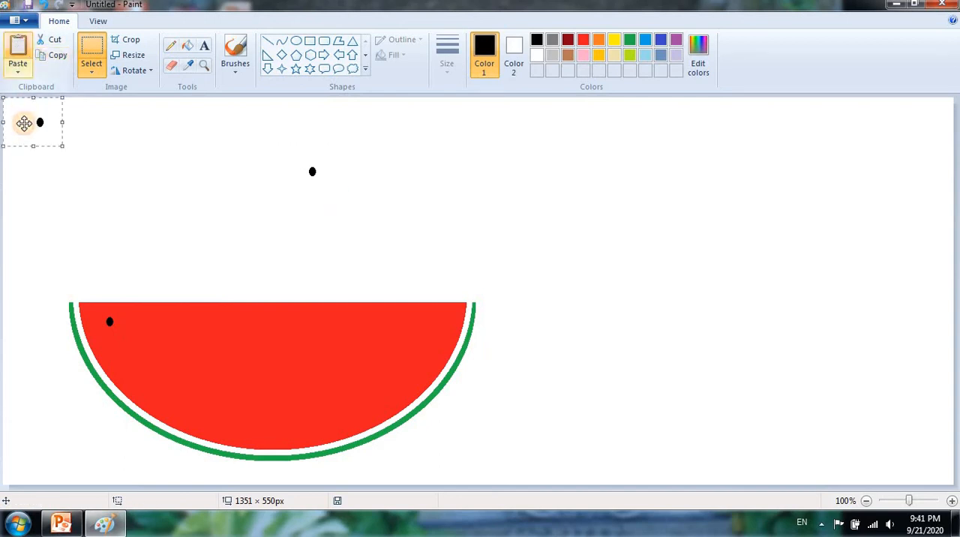
drag(27, 123, 129, 360)
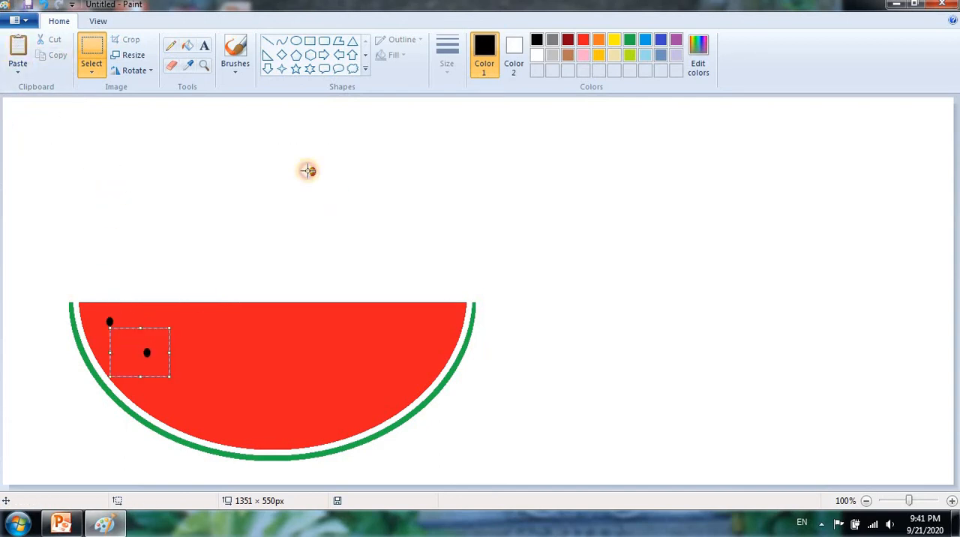
click(17, 48)
drag(41, 126, 113, 180)
drag(181, 315, 176, 324)
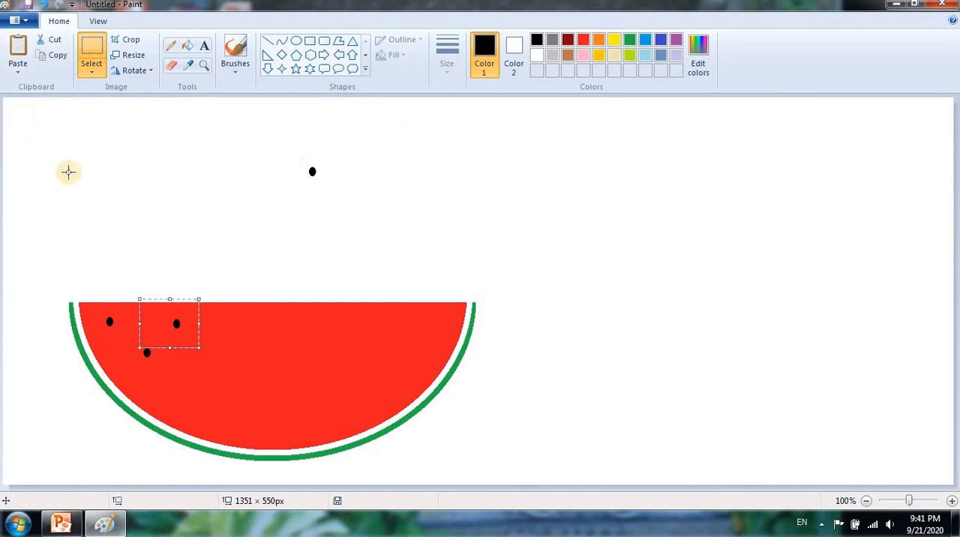
- Paste three more seeds, placing them at the flesh's lower left, left of its centre and near its upper centre
click(17, 51)
drag(51, 133, 204, 423)
click(17, 48)
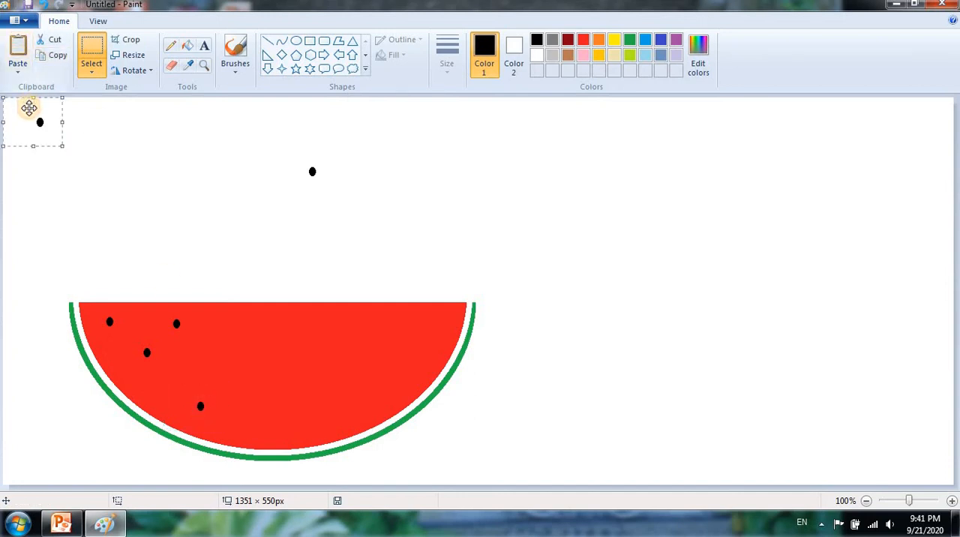
drag(30, 108, 214, 359)
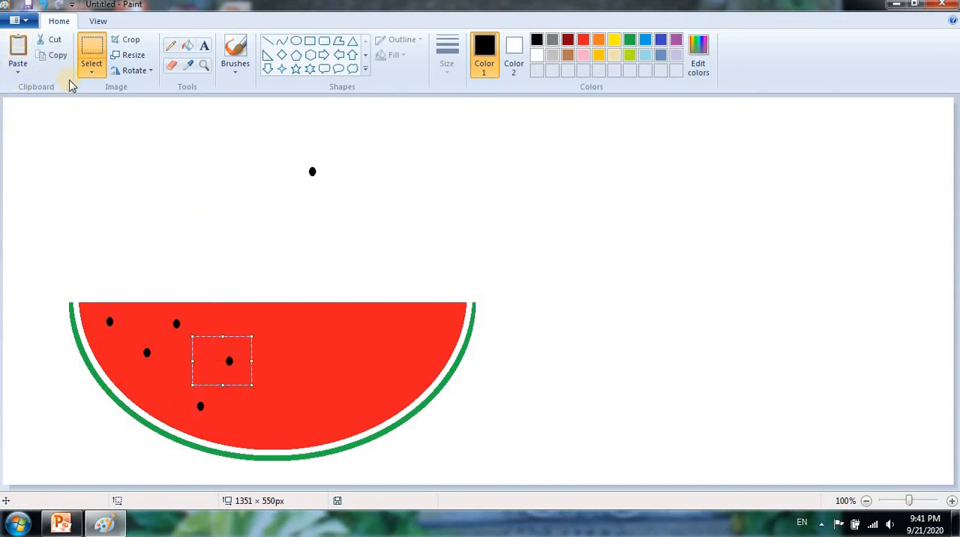
click(17, 49)
drag(30, 123, 294, 343)
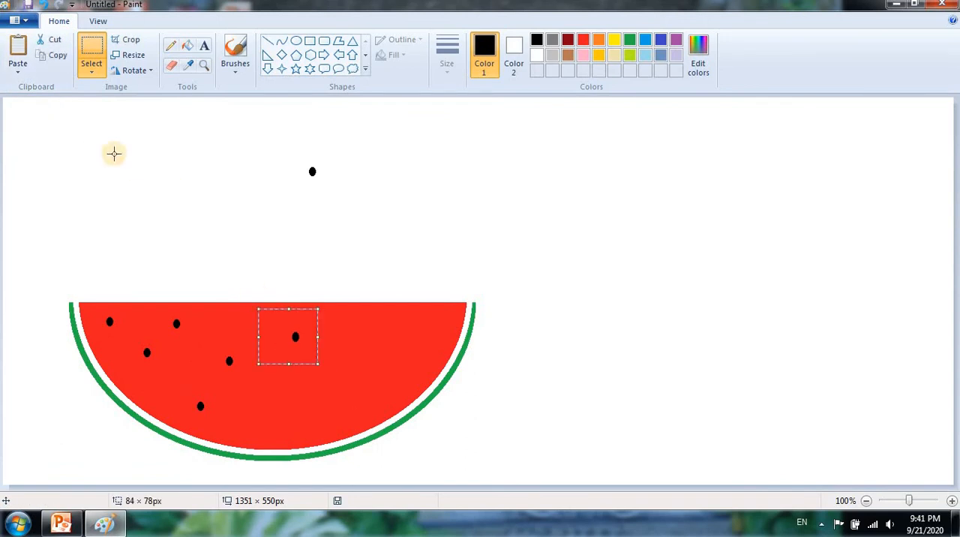
- Paste three further seeds, placing them at the flesh's lower centre, right of its centre and near its right end
click(17, 48)
drag(19, 114, 277, 404)
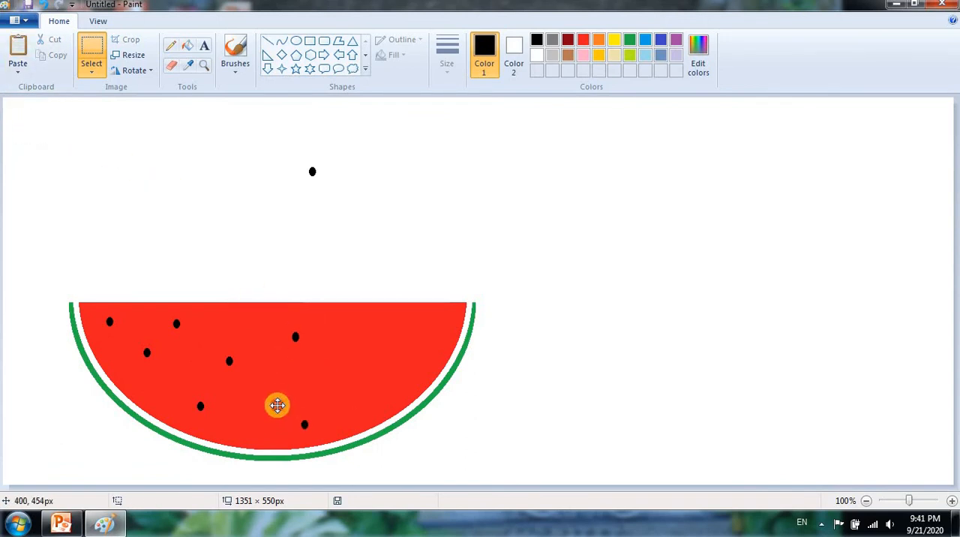
click(17, 48)
drag(75, 143, 353, 379)
click(17, 48)
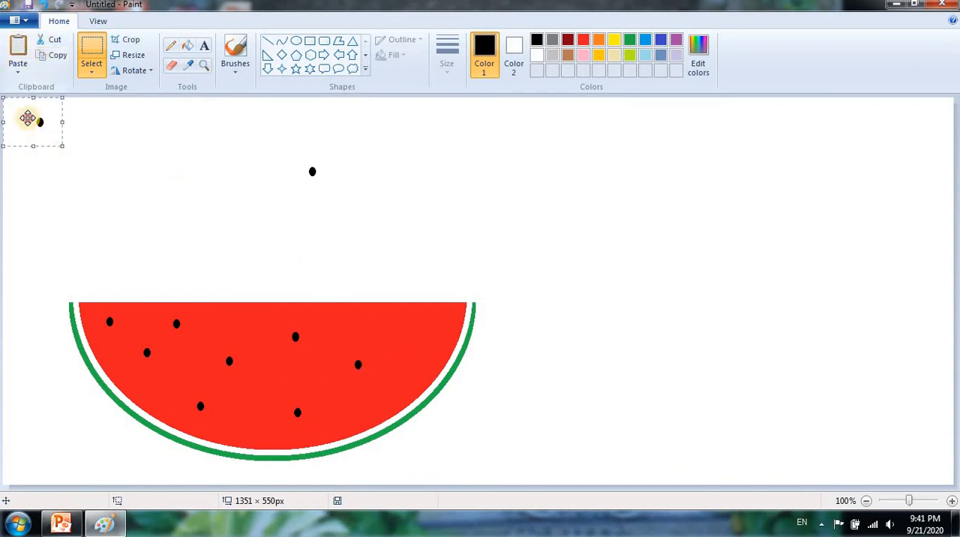
drag(28, 118, 424, 341)
click(466, 329)
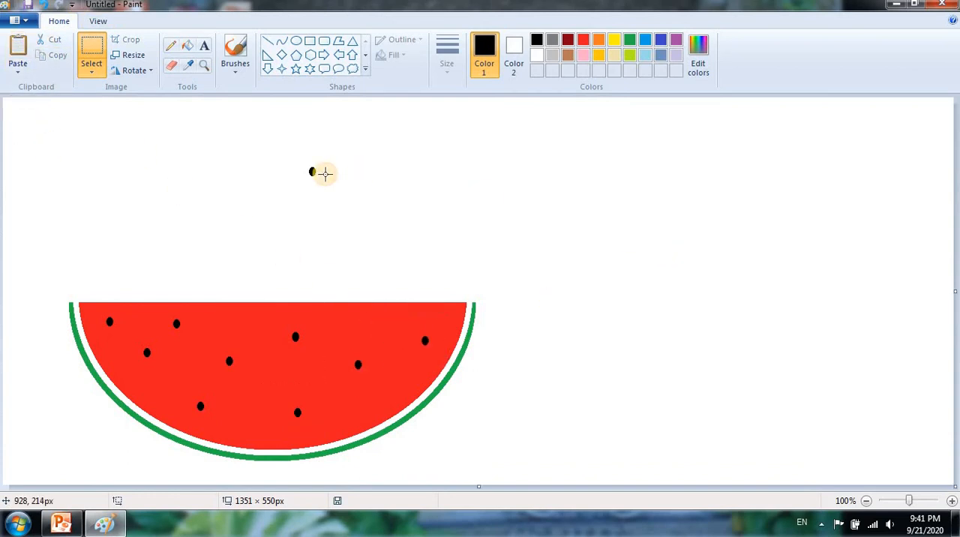
- Select the leftover original seed above the slice with a rectangular selection about 82 × 122 px and delete it
drag(291, 128, 349, 212)
key(Delete)
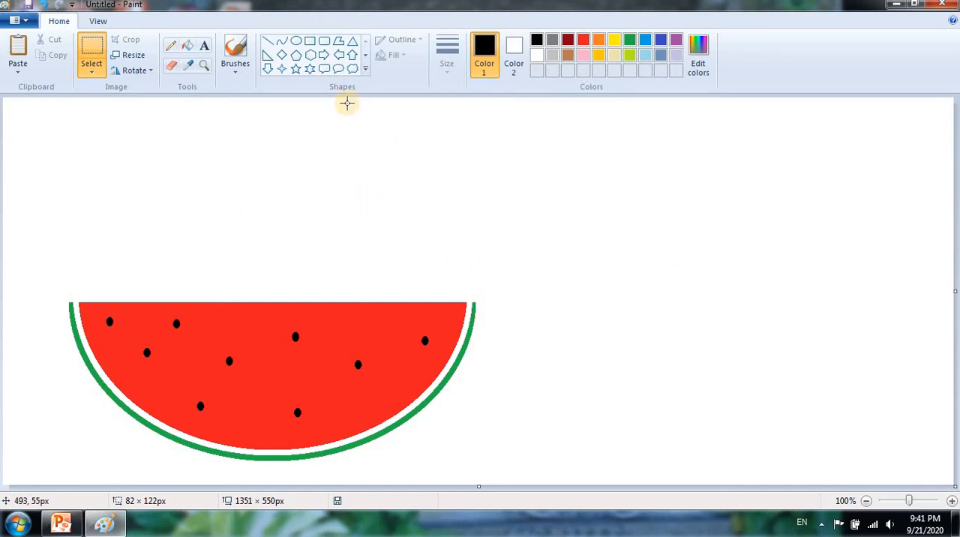
- Draw a black circle about 428 × 425 px to the right of the watermelon, using the thickest line
click(295, 45)
drag(589, 172, 702, 288)
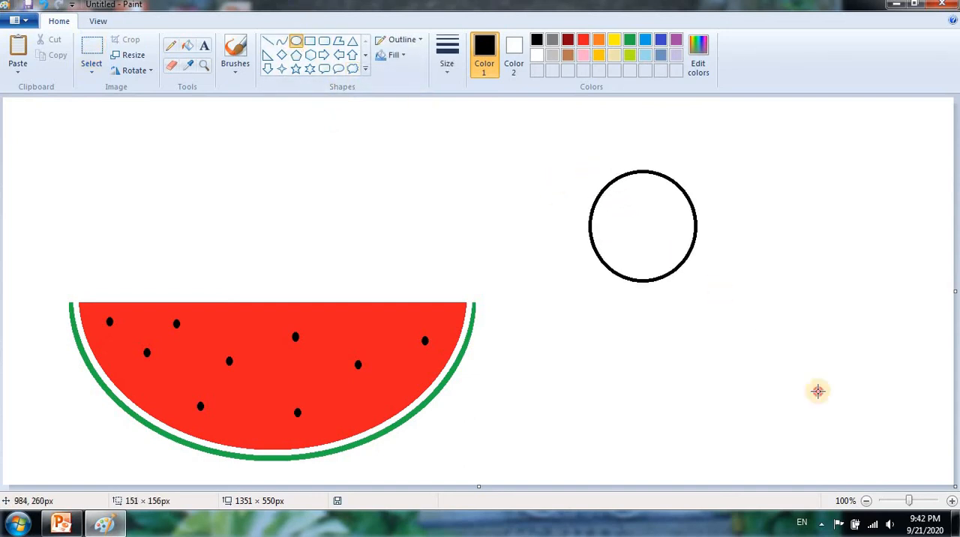
drag(817, 390, 890, 470)
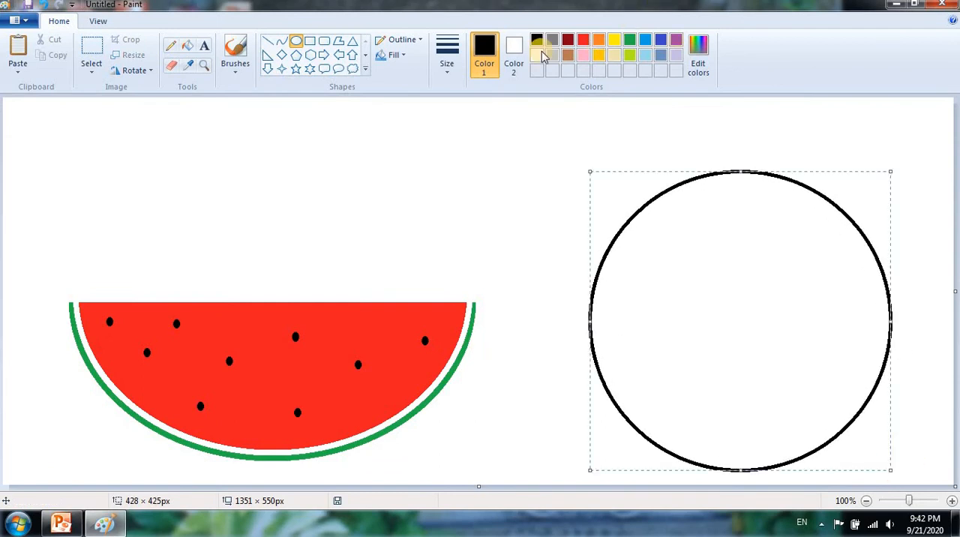
click(446, 60)
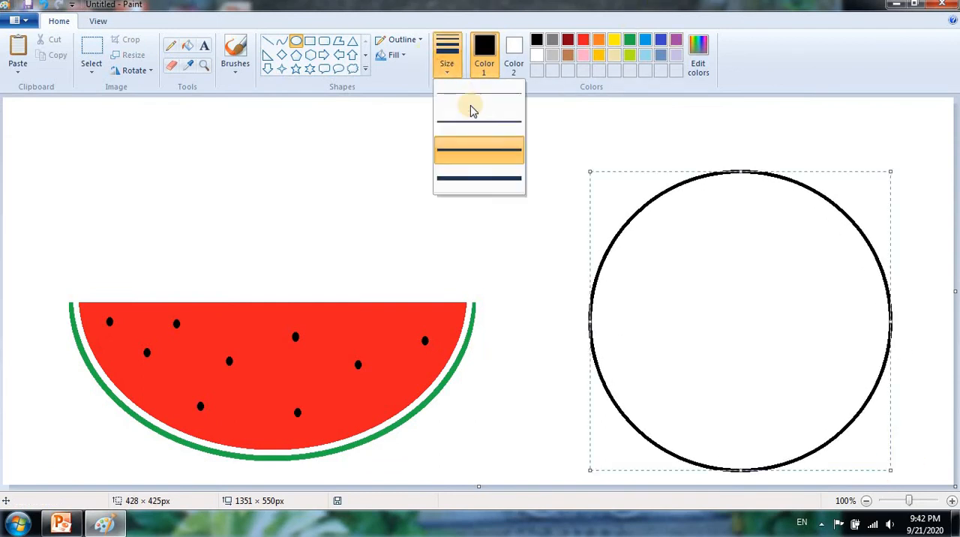
click(626, 172)
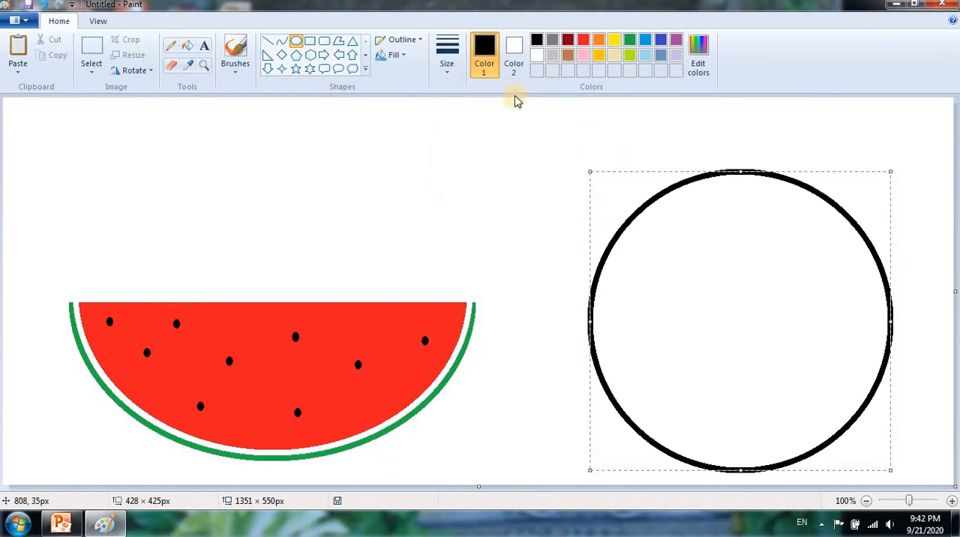
- Fill the circle with orange and recolour the fill to gold
click(599, 41)
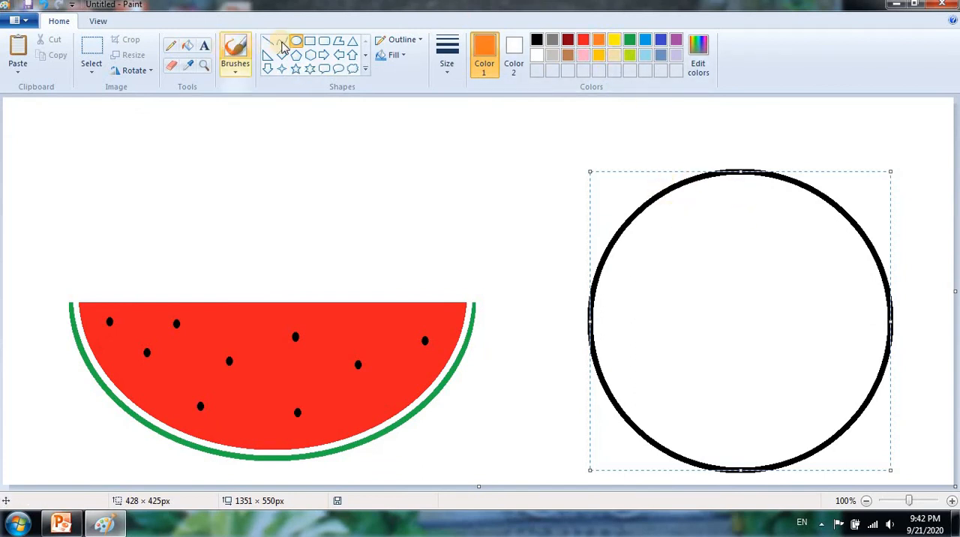
click(187, 46)
click(742, 274)
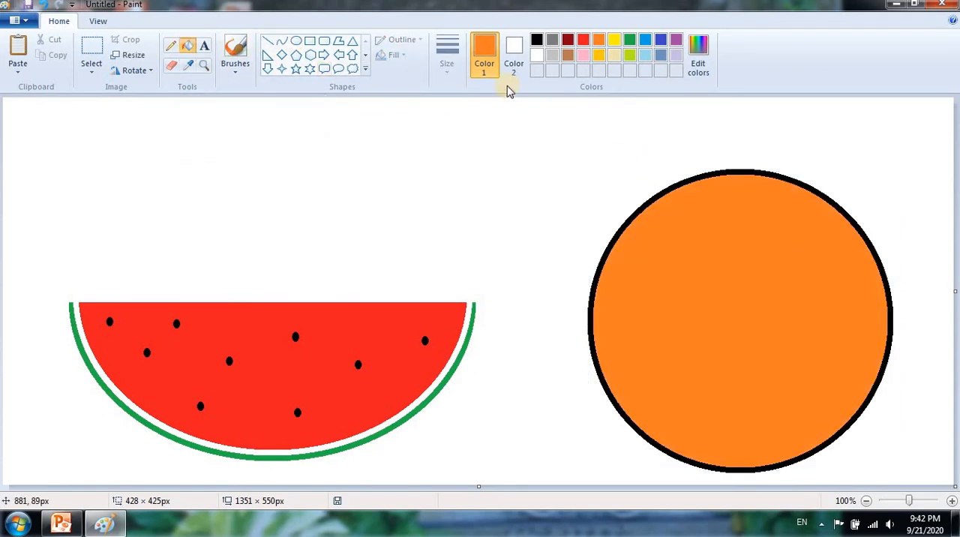
click(598, 54)
click(719, 245)
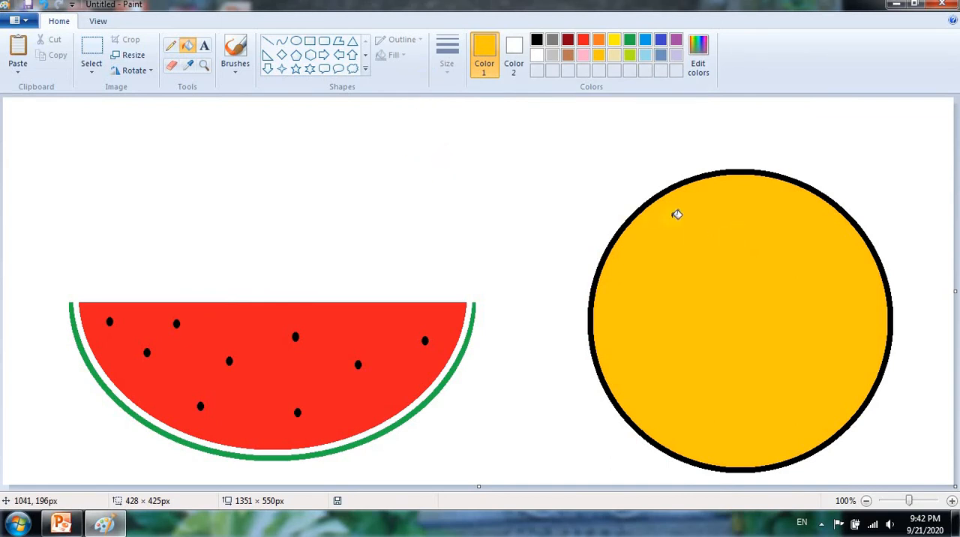
- Select the gold circle with a rectangular selection about 510 × 480 px, reduce the selection's height to about 299 px and narrow it until the fruit looks round
click(91, 64)
click(126, 103)
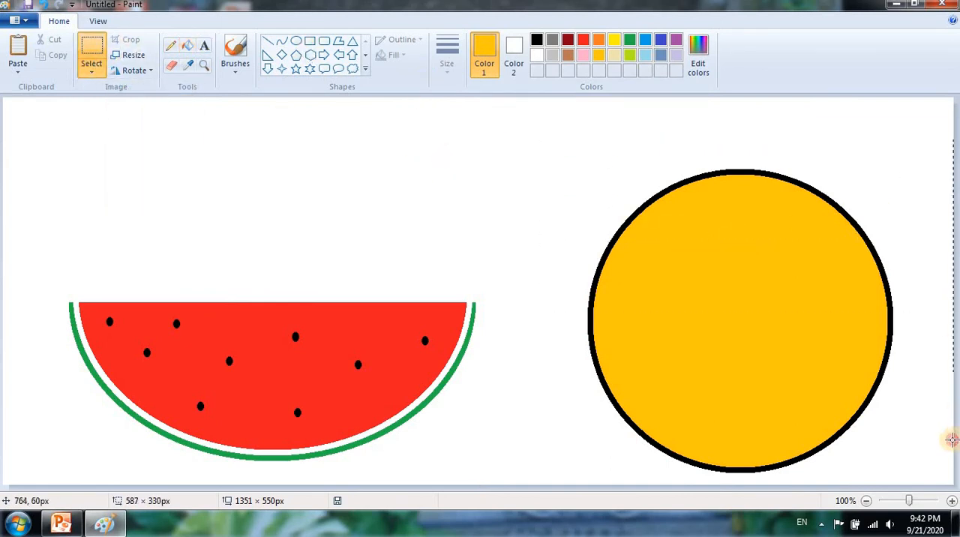
drag(950, 439, 899, 474)
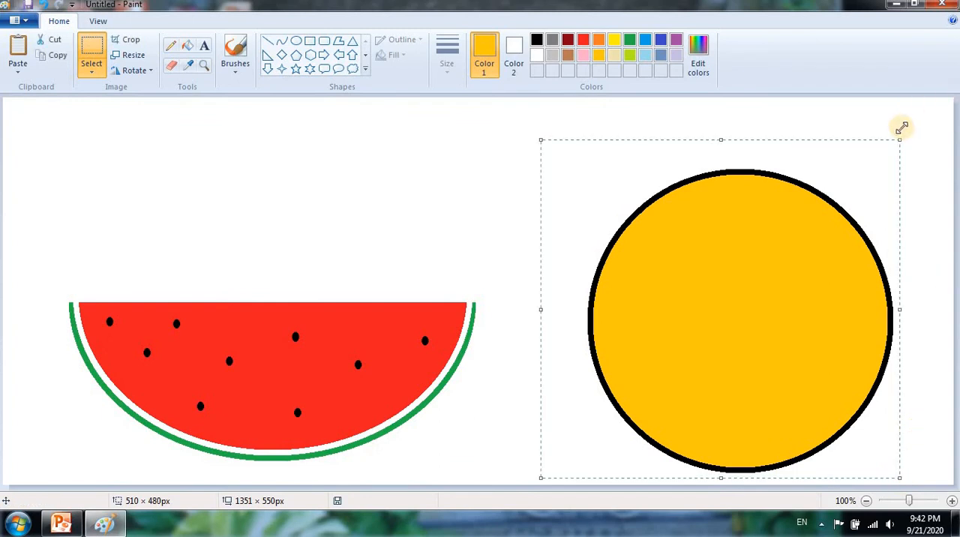
drag(866, 235, 840, 267)
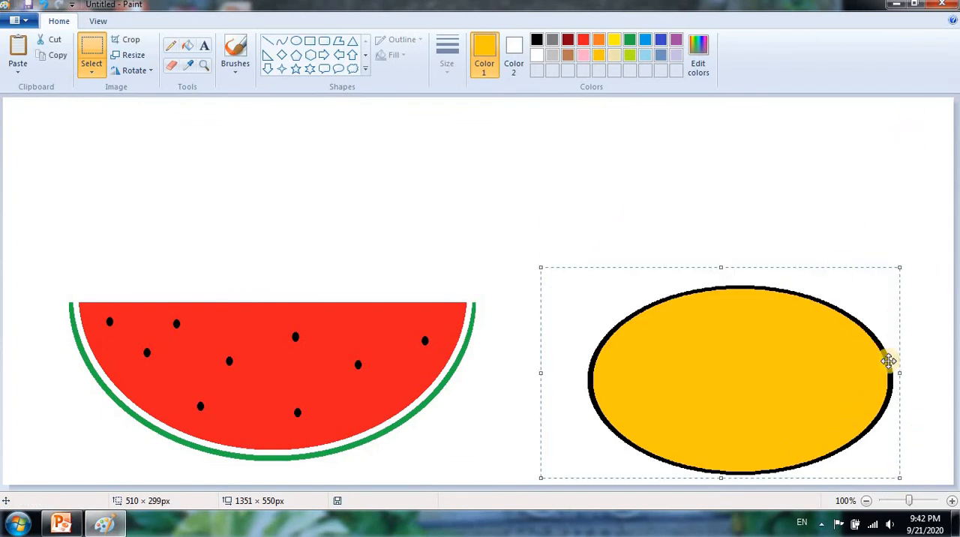
drag(902, 375, 787, 376)
click(842, 153)
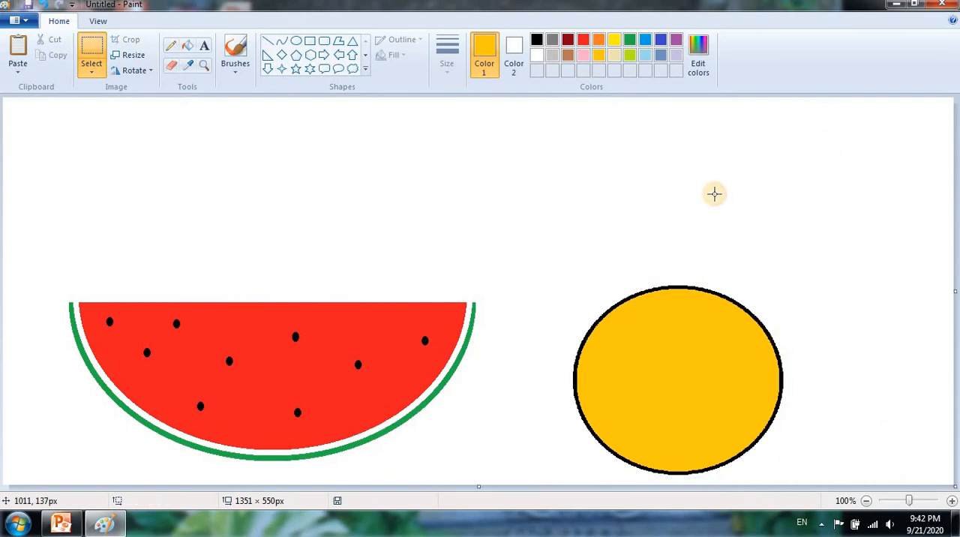
- Draw a brown S-shaped stem about 84 × 119 px on top of the gold fruit with the Curve tool
click(280, 43)
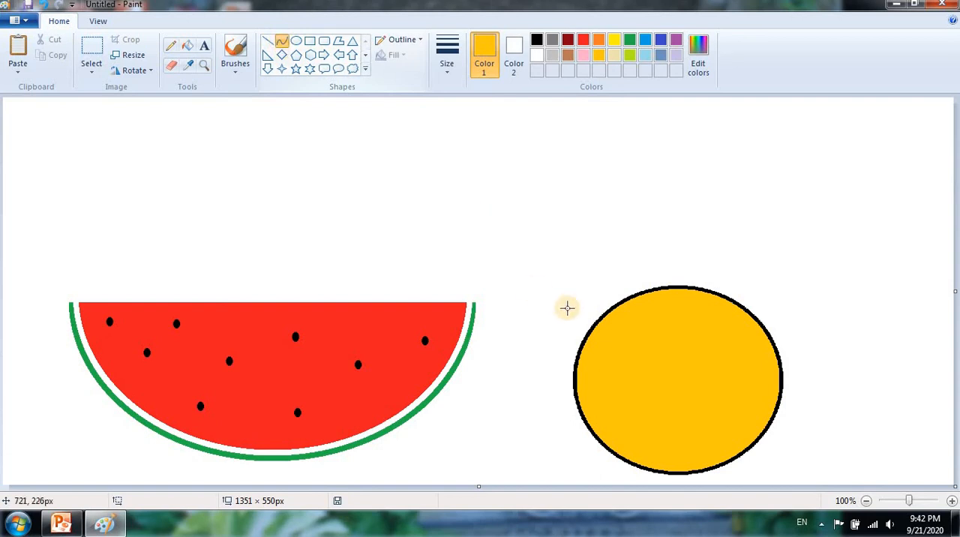
drag(604, 211, 652, 291)
click(654, 293)
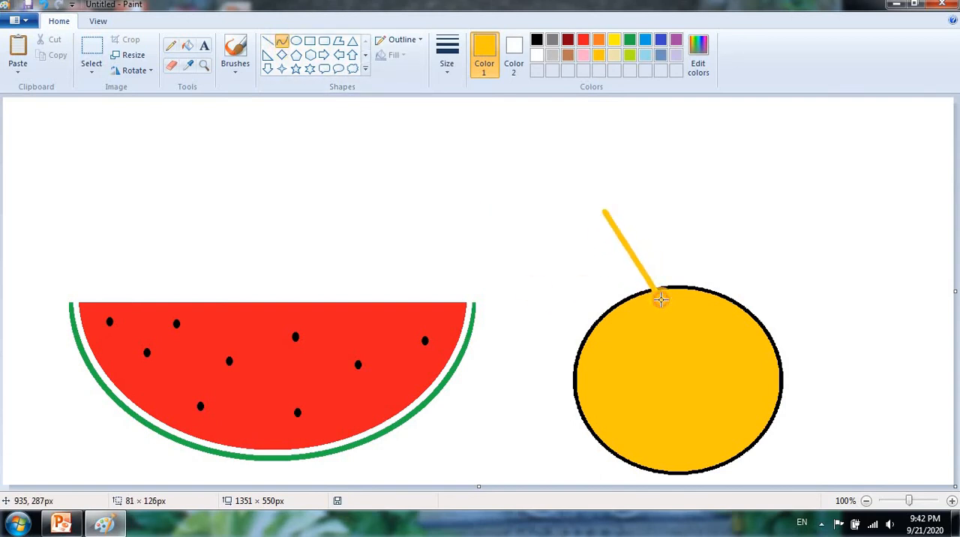
click(657, 295)
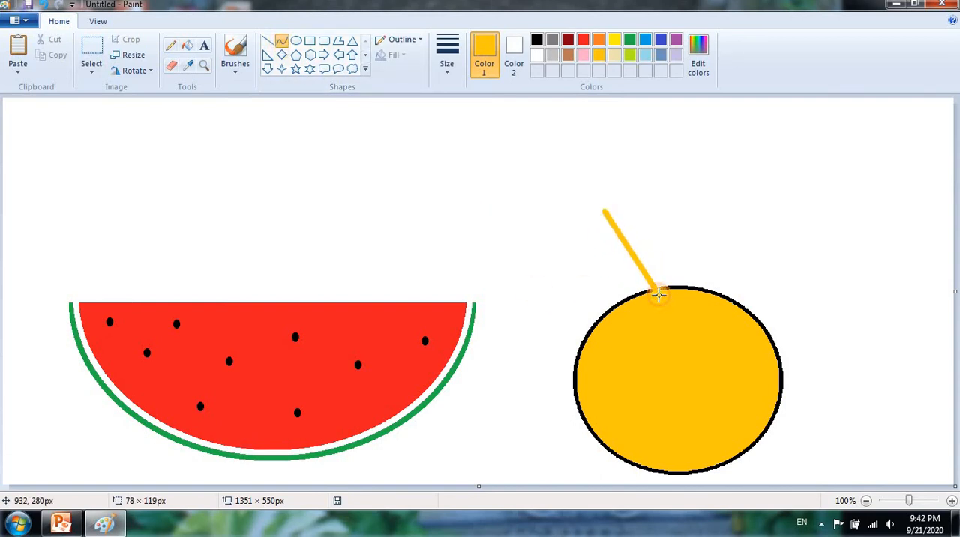
click(567, 54)
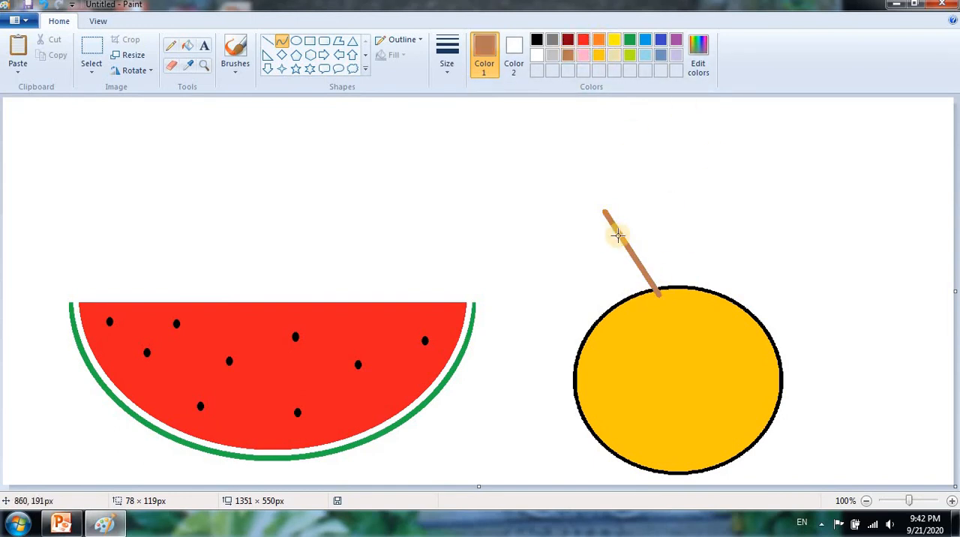
drag(613, 225, 600, 279)
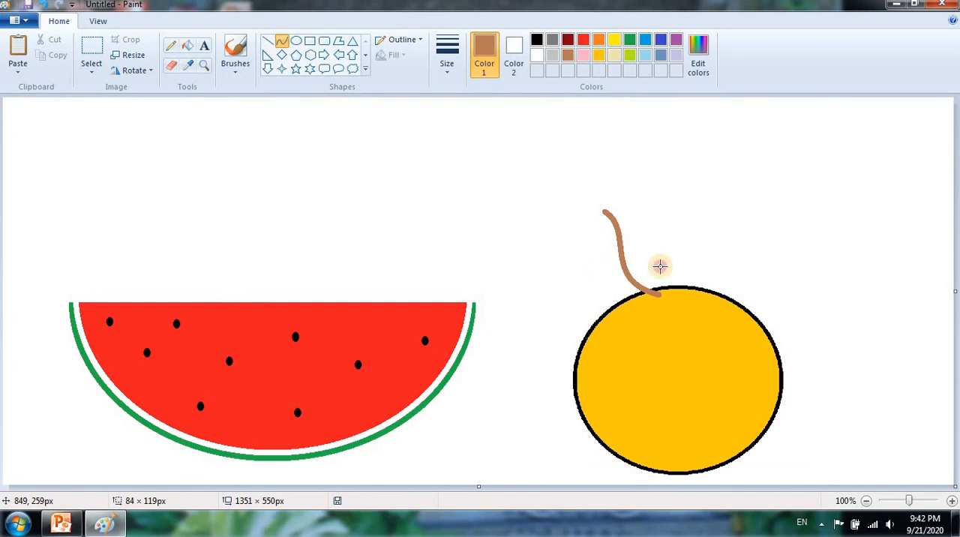
click(730, 235)
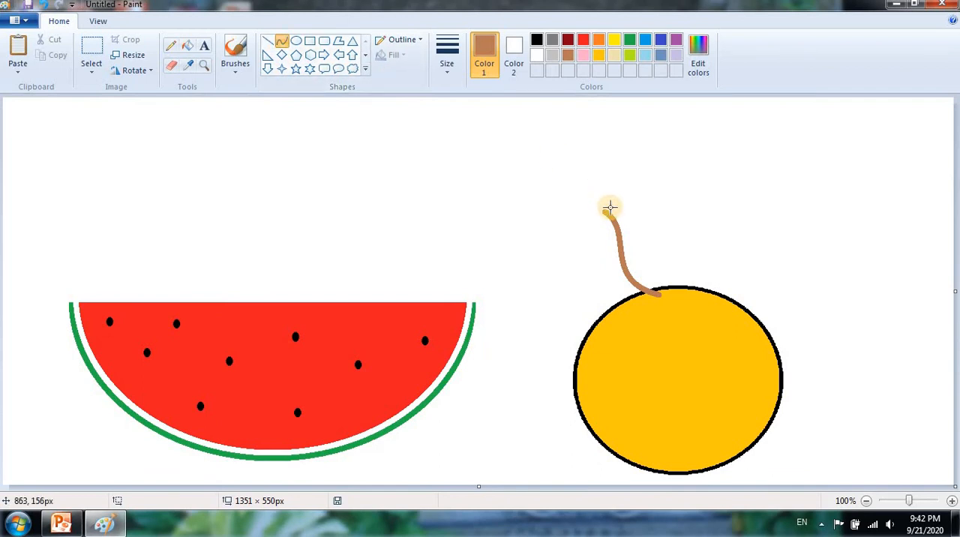
- Try a second brown curve about 60 × 144 px beside the stem and undo it
drag(618, 197, 634, 278)
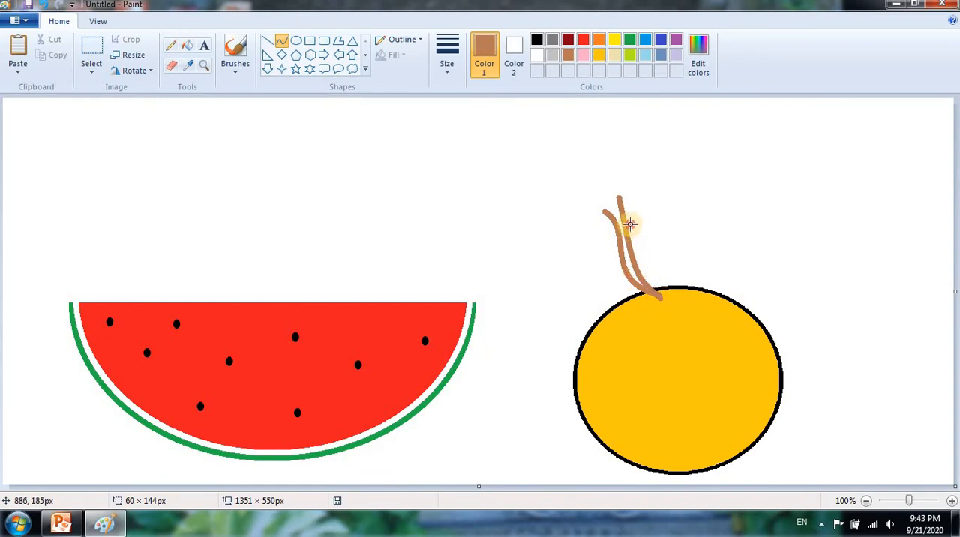
drag(630, 223, 635, 219)
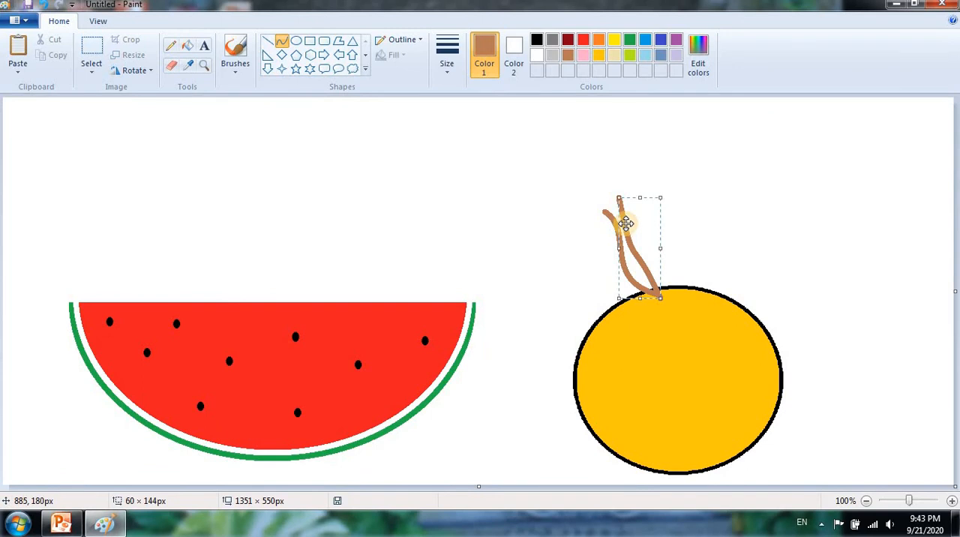
key(ctrl+z)
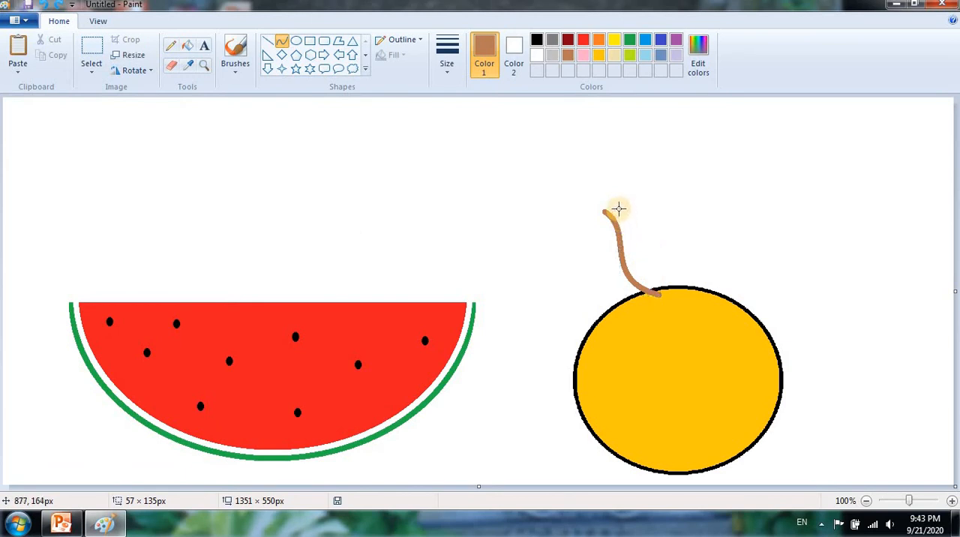
- Draw a second brown curve about 60 × 136 px beside the stem and join the curves' tops with a line about 16 × 17 px
drag(658, 294, 615, 199)
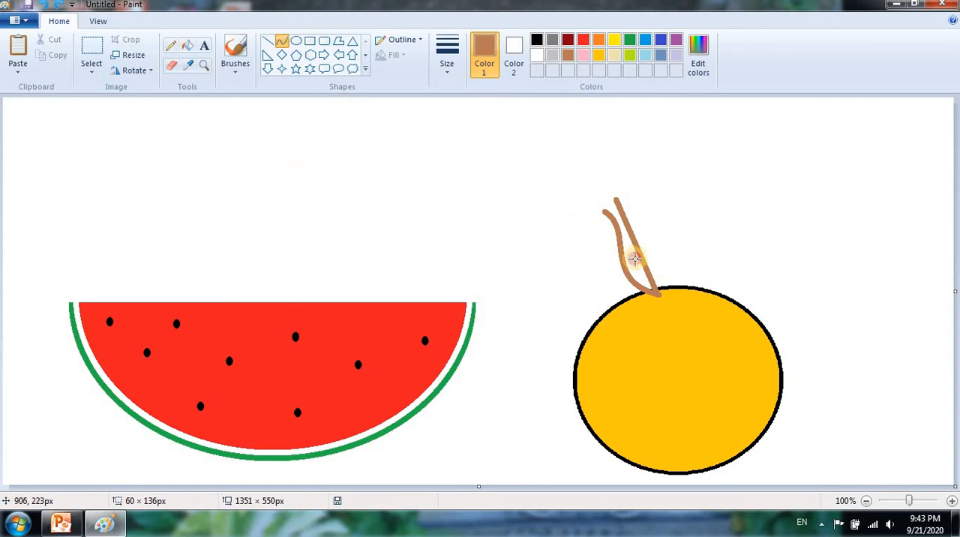
mouse_move(634, 259)
mouse_down()
mouse_move(634, 272)
mouse_move(627, 249)
mouse_up()
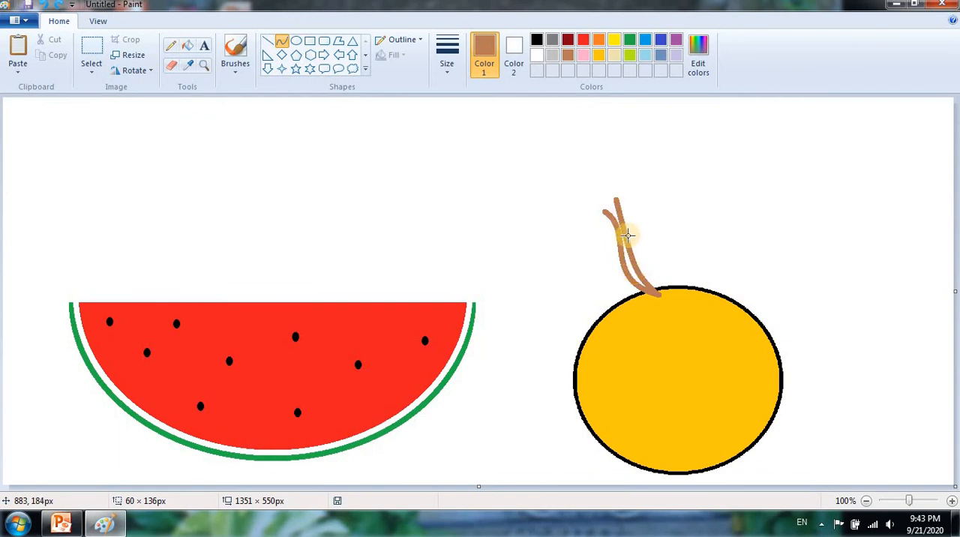
drag(626, 239, 629, 275)
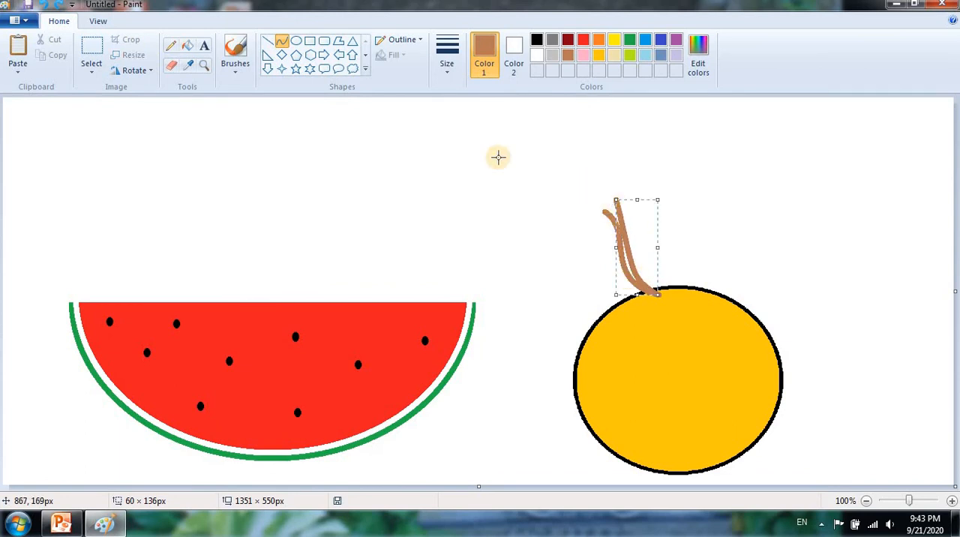
click(268, 41)
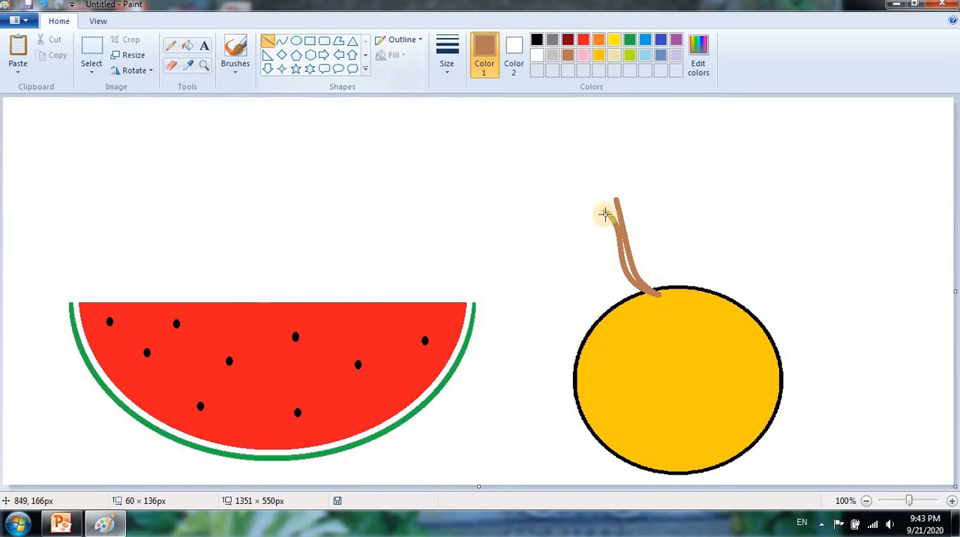
drag(601, 211, 613, 200)
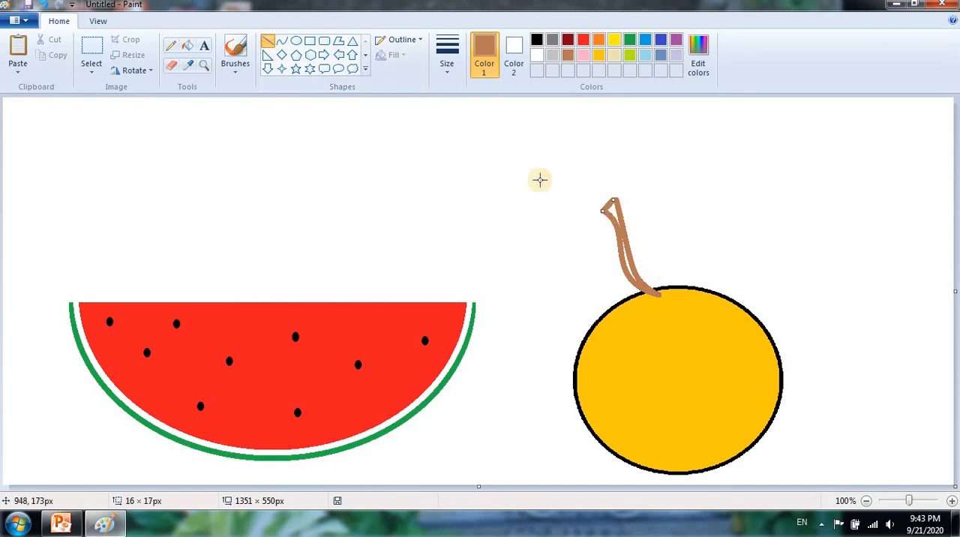
- Try to fill the inside of the stem with brown and undo the fill
click(188, 46)
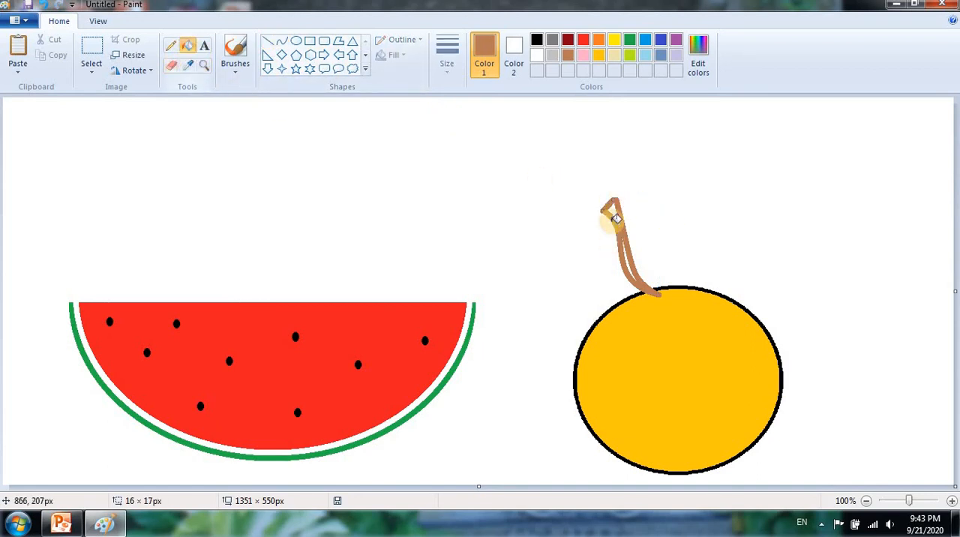
click(615, 209)
key(ctrl+z)
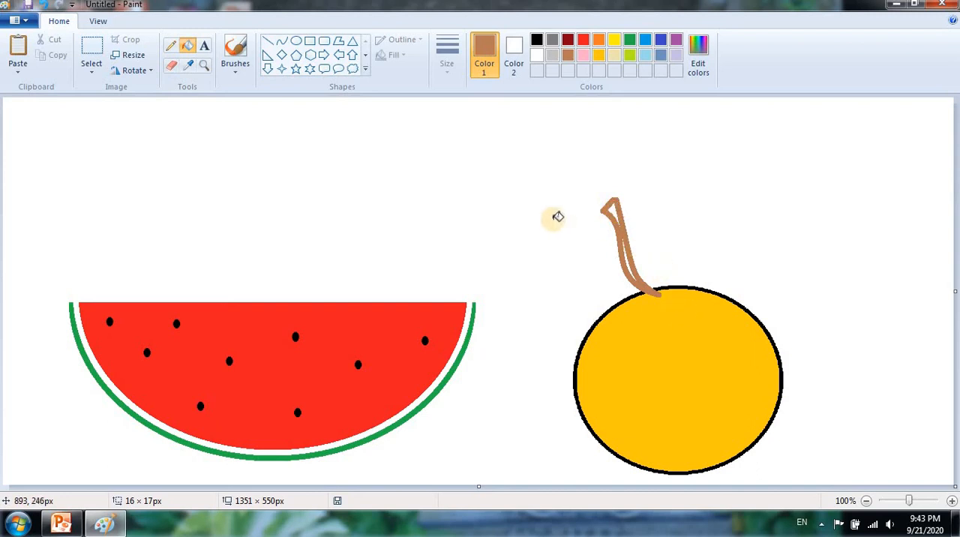
- Draw an ellipse about 107 × 47 px beside the stem as a leaf, with a green outline in the second-thickest line size
click(295, 42)
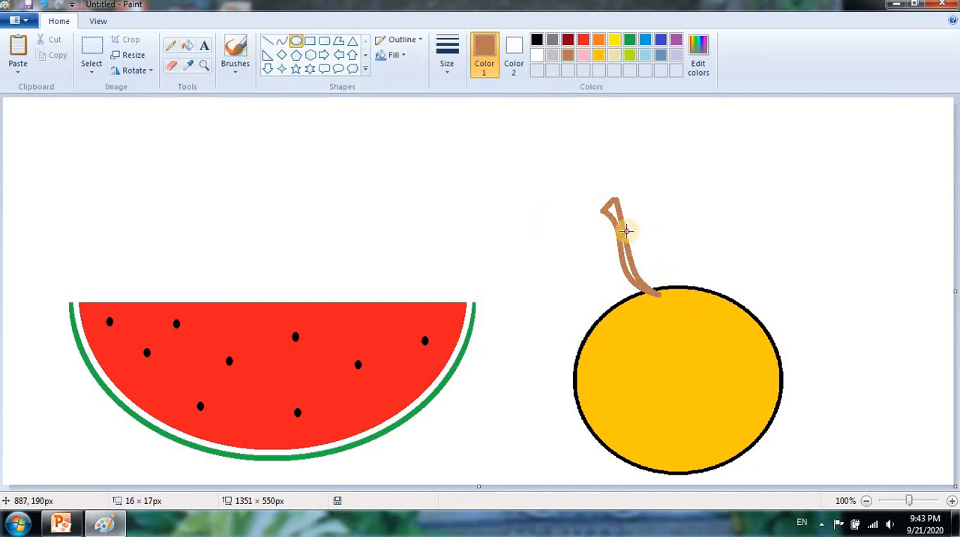
drag(627, 231, 700, 244)
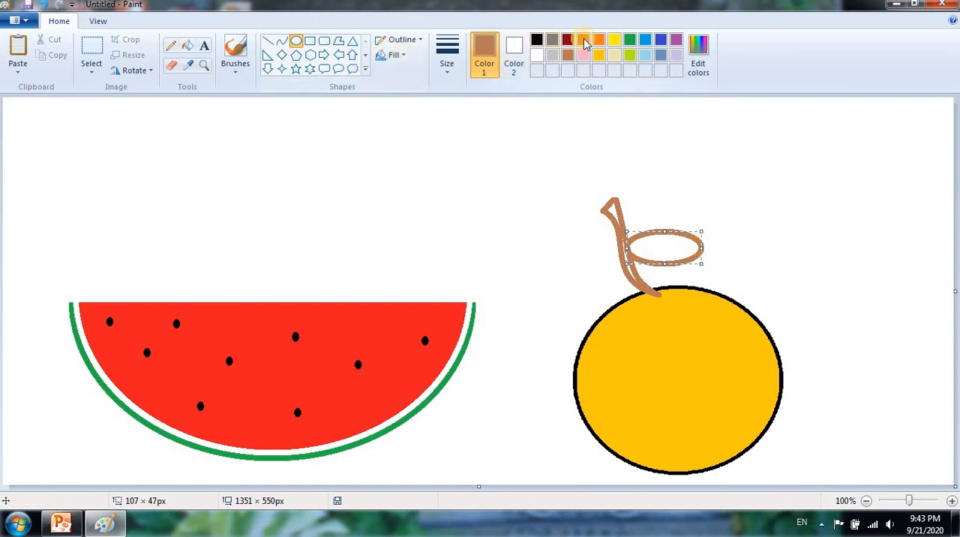
click(629, 40)
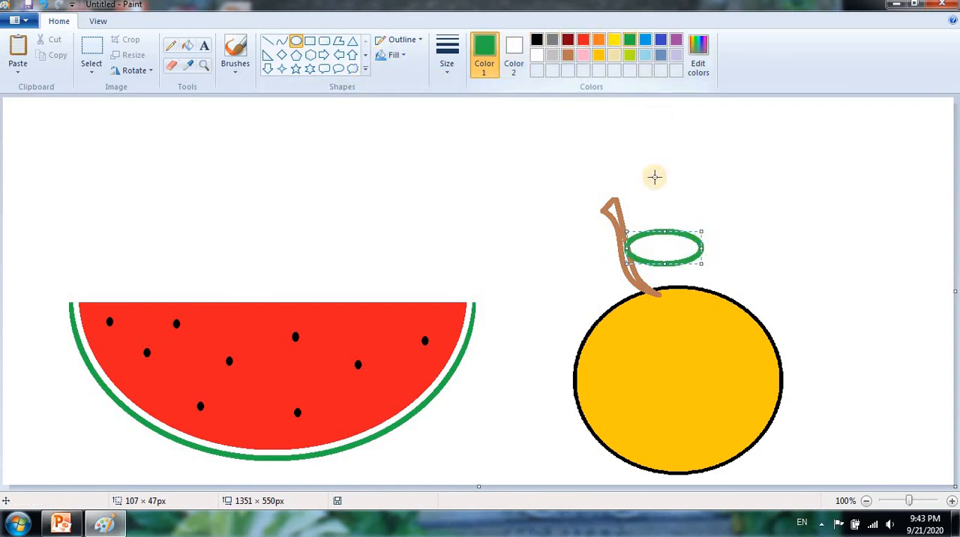
click(443, 65)
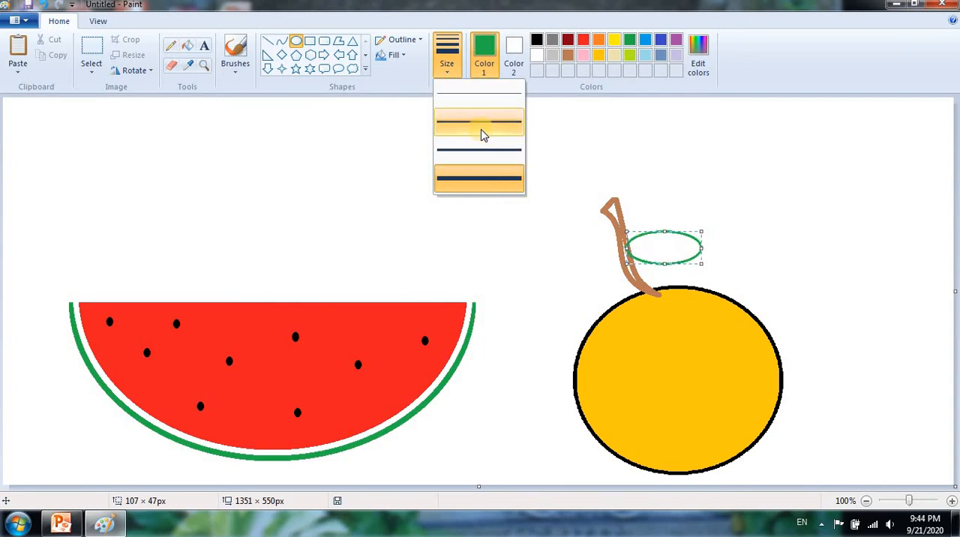
click(483, 148)
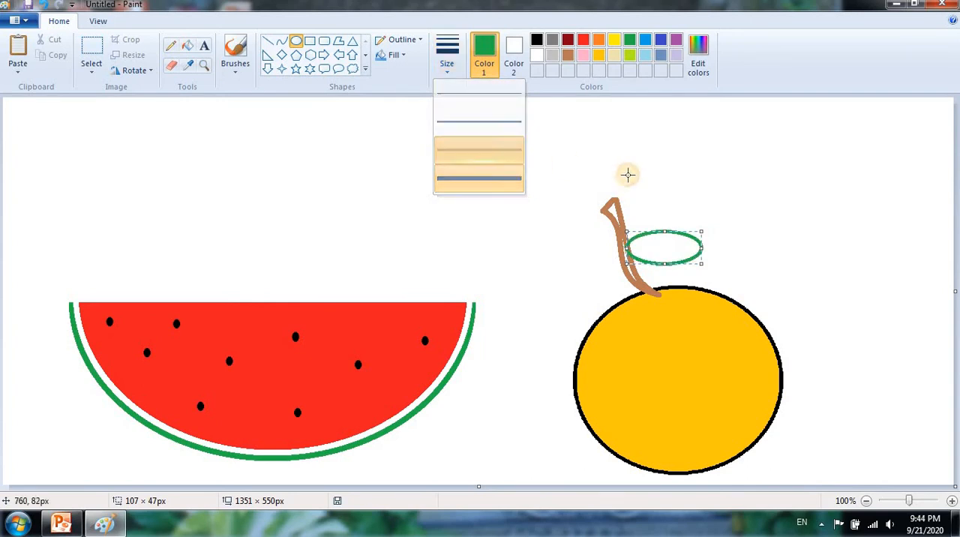
- Draw a green midrib about 99 px long across the leaf and three short slanted side veins
click(267, 41)
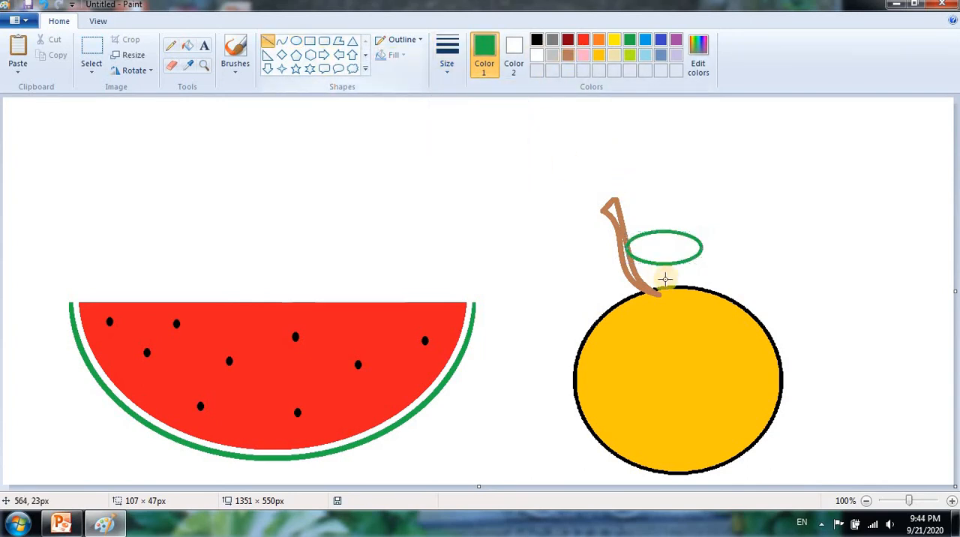
drag(628, 249, 697, 247)
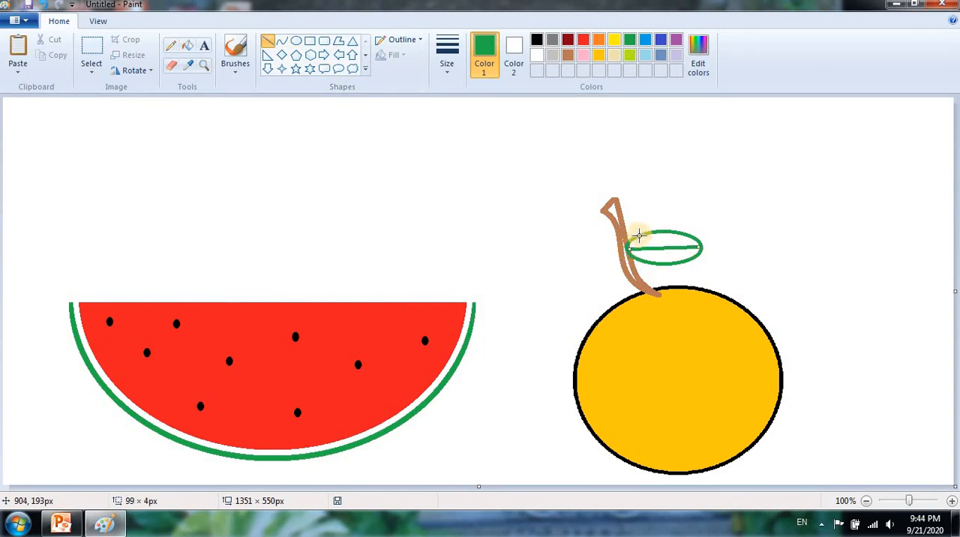
mouse_move(636, 236)
mouse_down()
mouse_move(643, 247)
mouse_move(669, 244)
mouse_move(665, 262)
mouse_up()
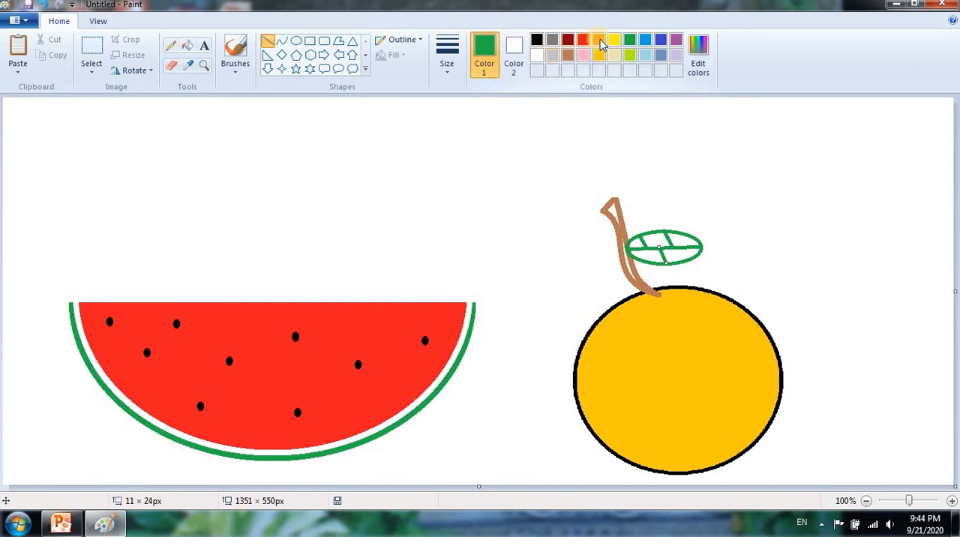
- Fill the segments between the leaf's veins with lime
click(629, 57)
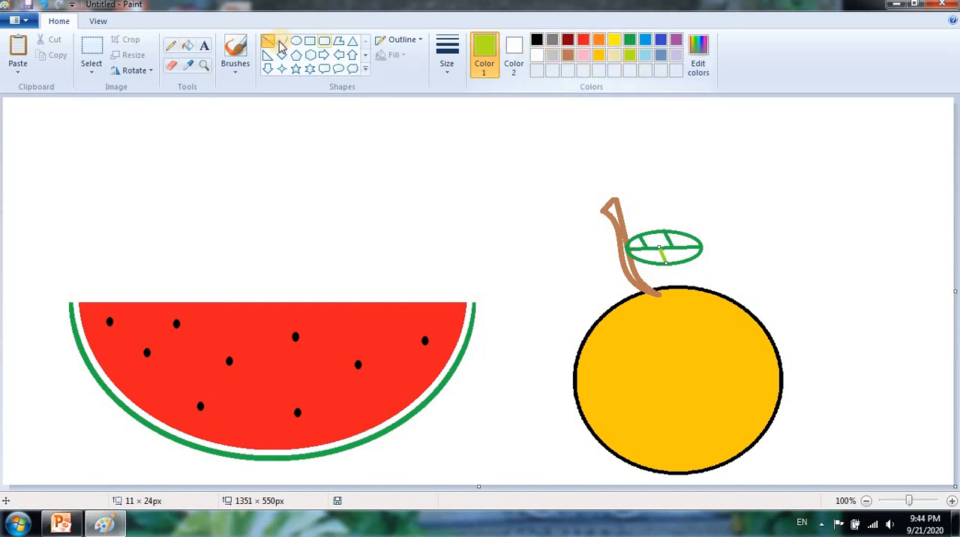
click(188, 47)
click(639, 241)
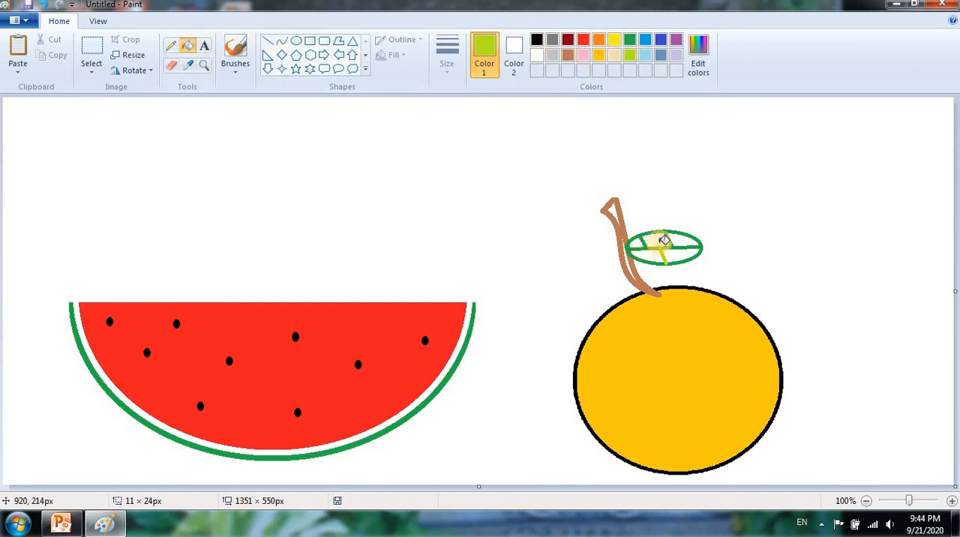
click(658, 259)
click(681, 256)
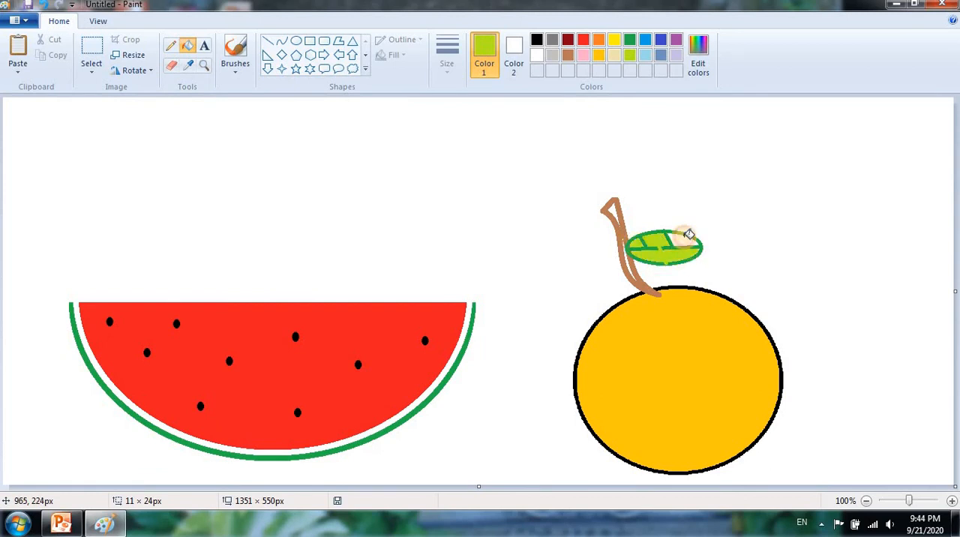
click(681, 236)
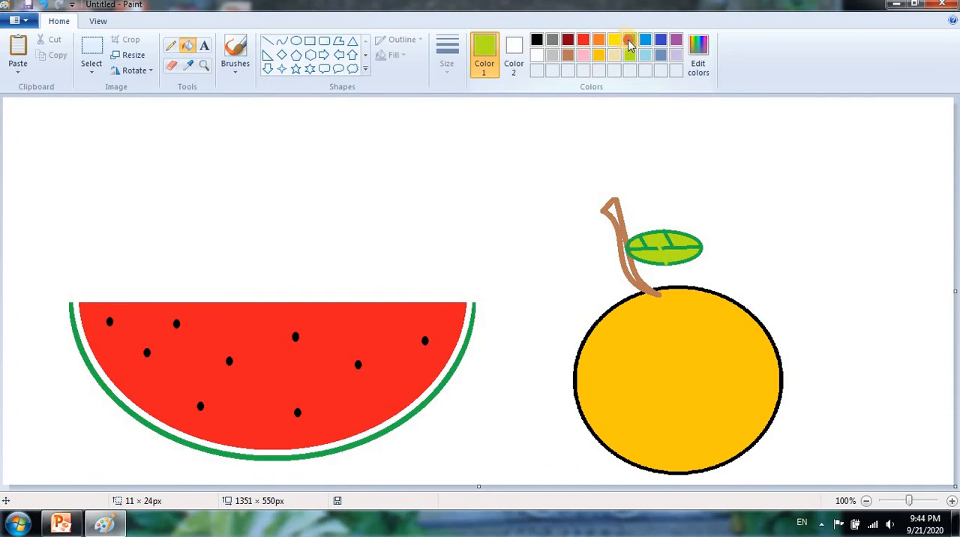
- Try a darker green fill inside the leaf and undo all of the leaf's fills
click(629, 41)
click(667, 249)
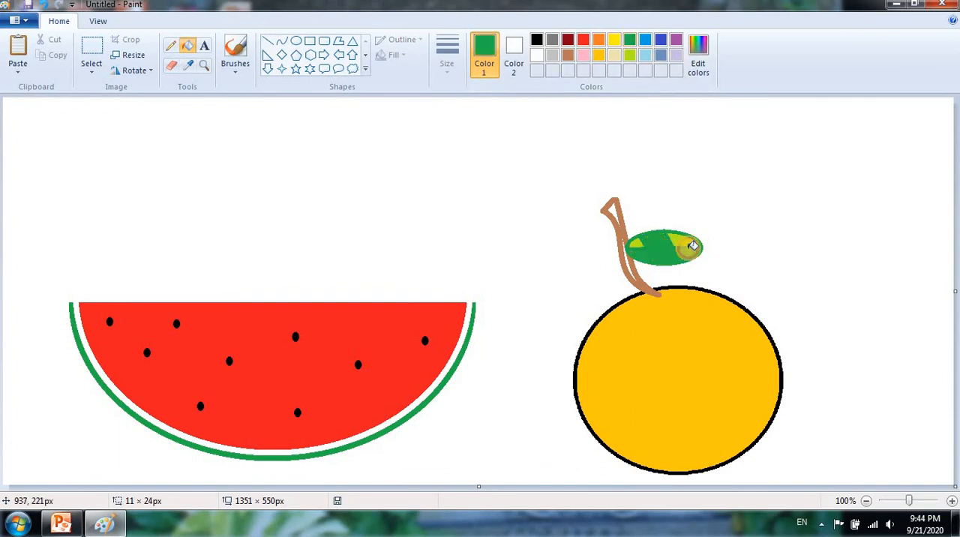
key(ctrl+z)
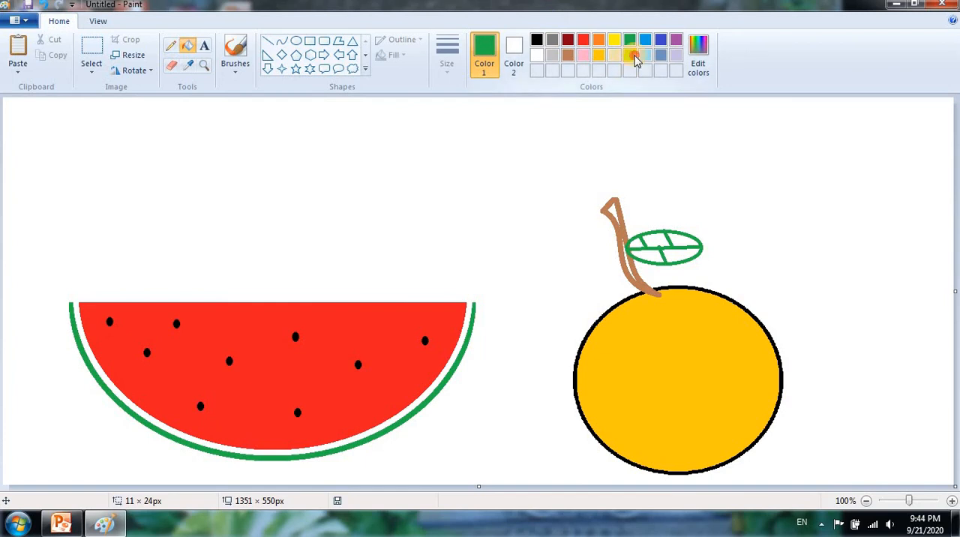
- Refill all of the leaf's segments with lime, undoing the stray fill that recolours its outline and veins
click(632, 57)
click(636, 238)
click(682, 249)
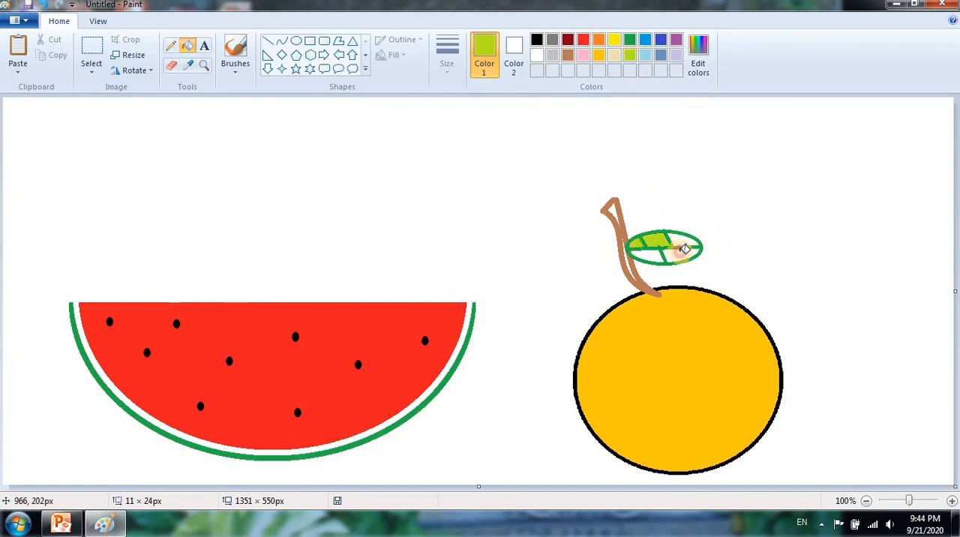
click(635, 254)
click(705, 250)
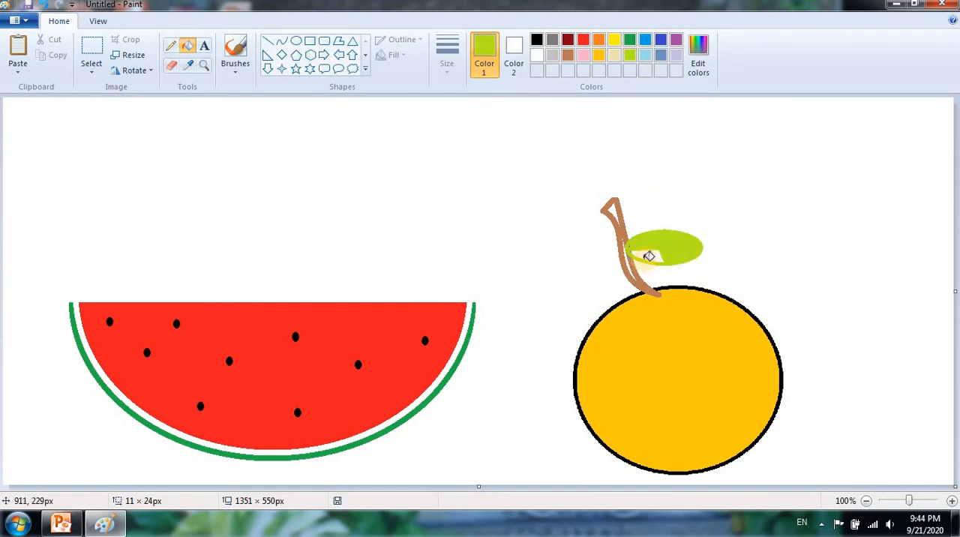
key(ctrl+z)
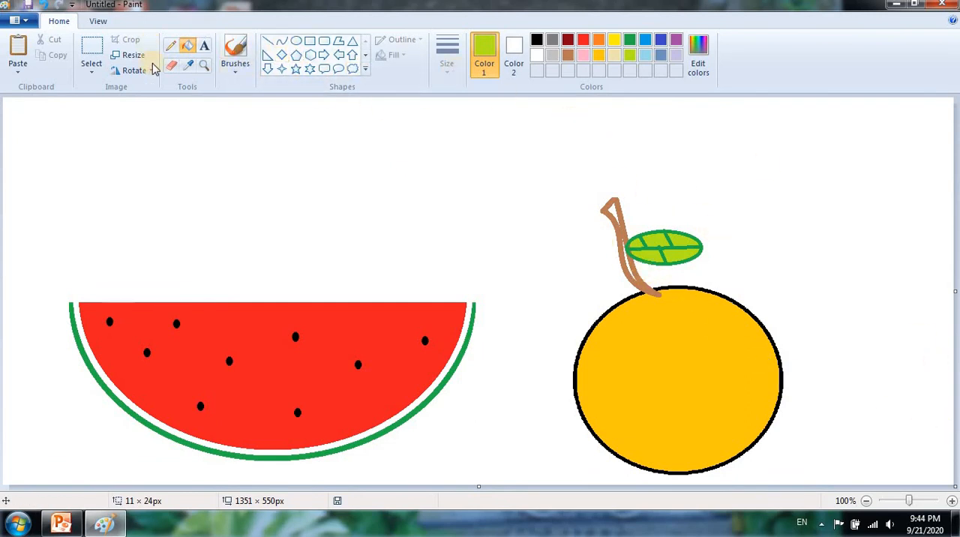
- Select the gold fruit with its stem and leaf in a rectangle about 471 × 459 px and delete it
click(91, 66)
click(494, 206)
drag(517, 162, 845, 480)
key(Delete)
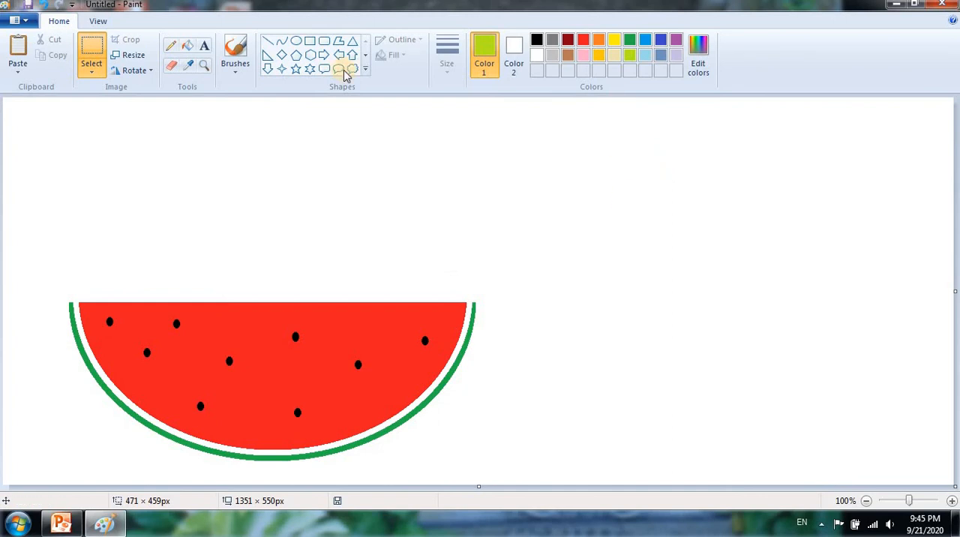
- Draw an ellipse about 257 × 300 px beside the watermelon, with a red outline in the thickest line size
click(296, 40)
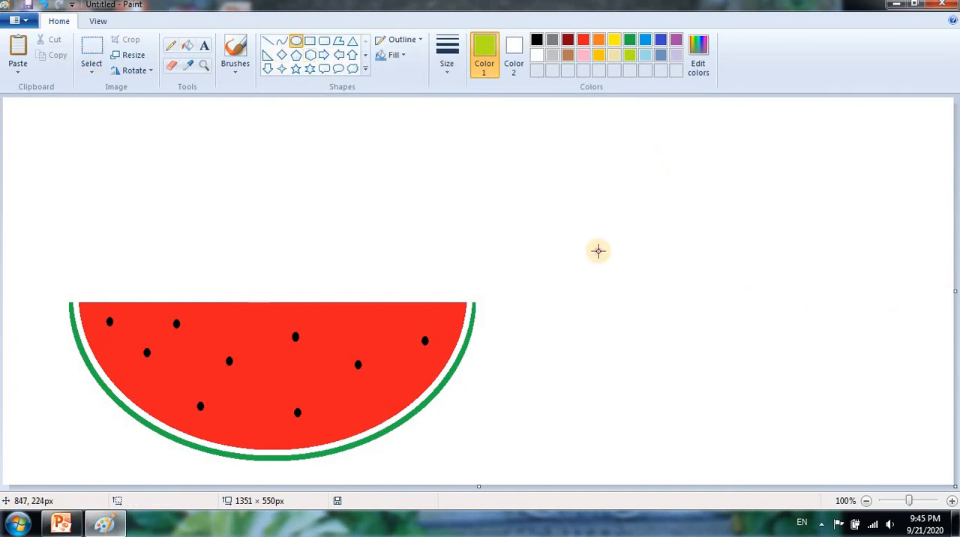
drag(597, 252, 778, 461)
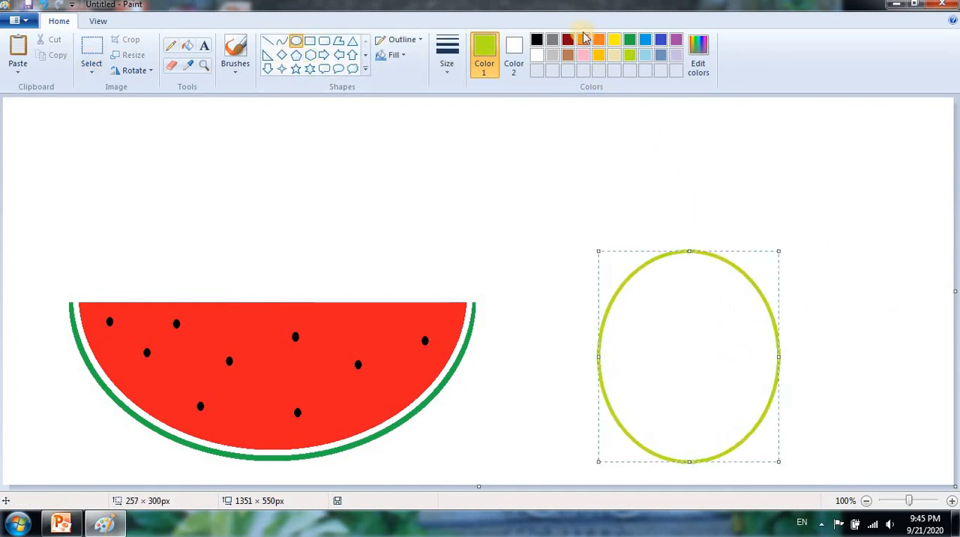
click(582, 40)
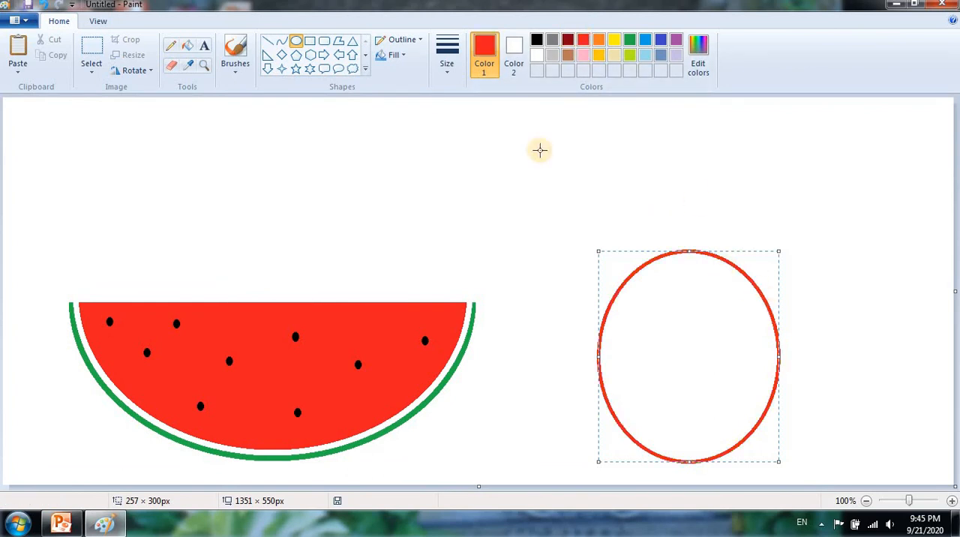
click(446, 64)
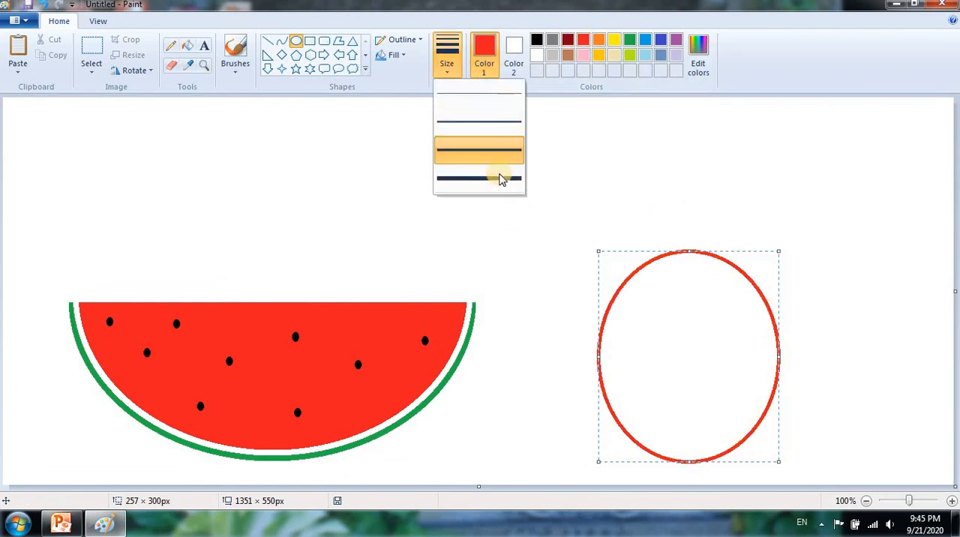
click(499, 178)
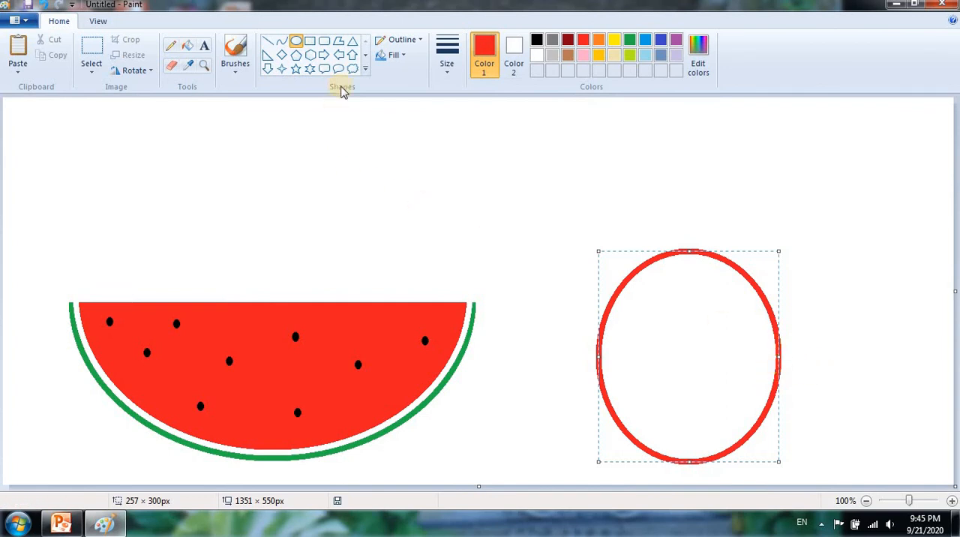
click(677, 253)
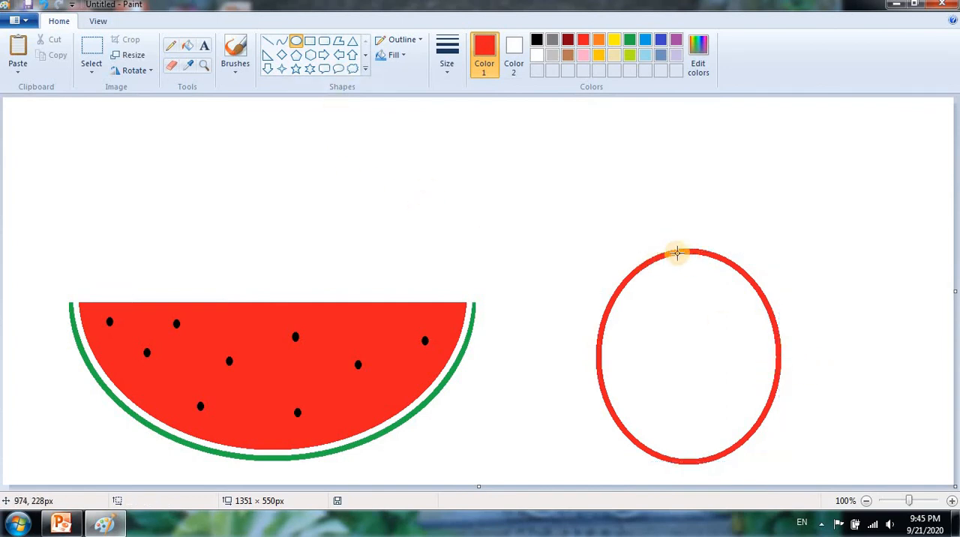
- Draw a second, slightly narrower red ellipse of similar height overlapping the first one's right side
drag(675, 250, 831, 459)
mouse_move(792, 398)
mouse_down()
mouse_move(767, 398)
mouse_move(790, 400)
mouse_up()
click(874, 346)
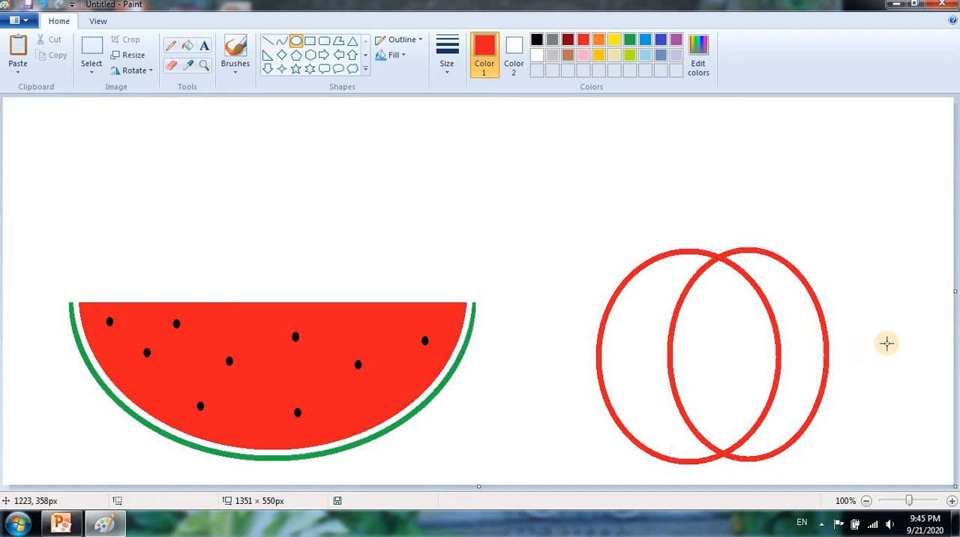
- Fill all three regions of the overlapping ellipses with red to form an apple body
click(192, 46)
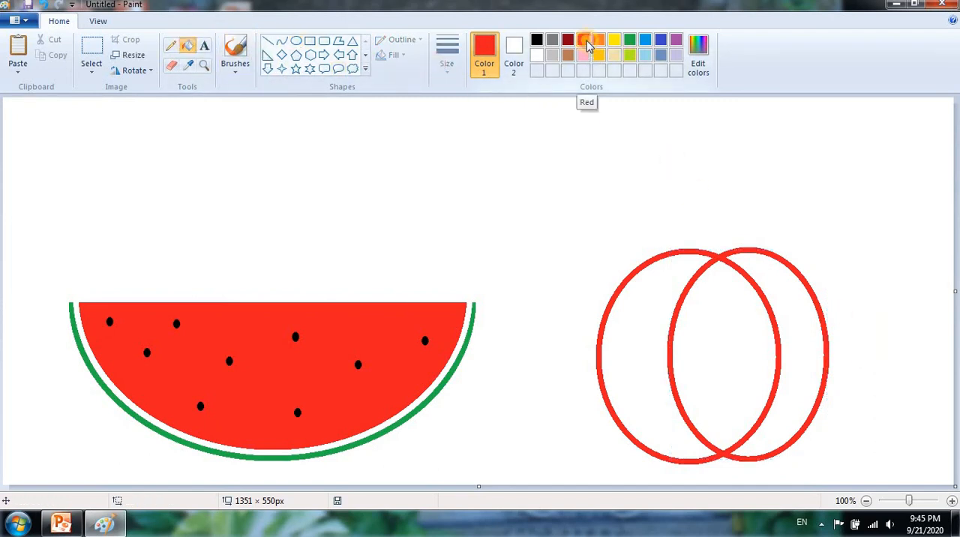
click(632, 312)
click(721, 341)
click(808, 335)
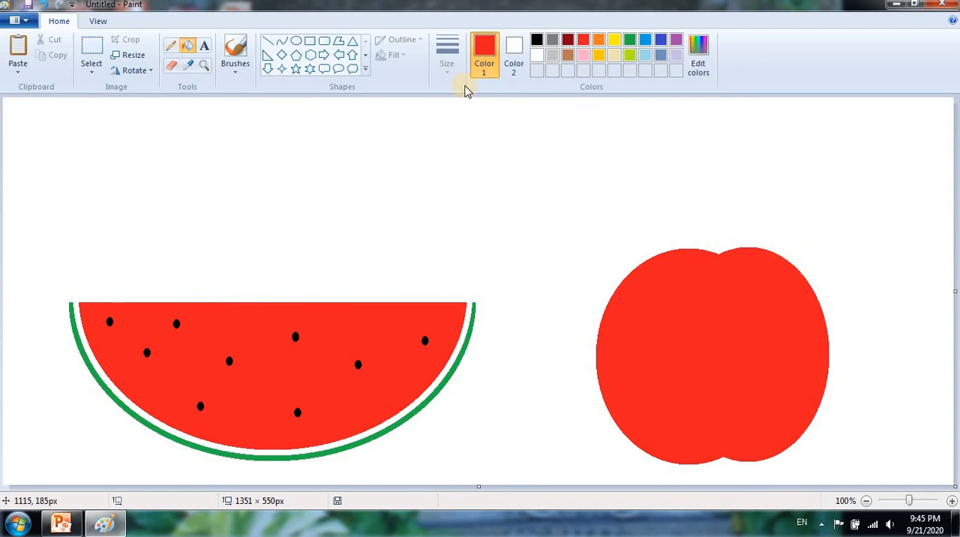
- Draw a third red ellipse over the apple's right side, sized about 216 × 272 px, leaving a thin white highlight crescent at the edge
click(295, 40)
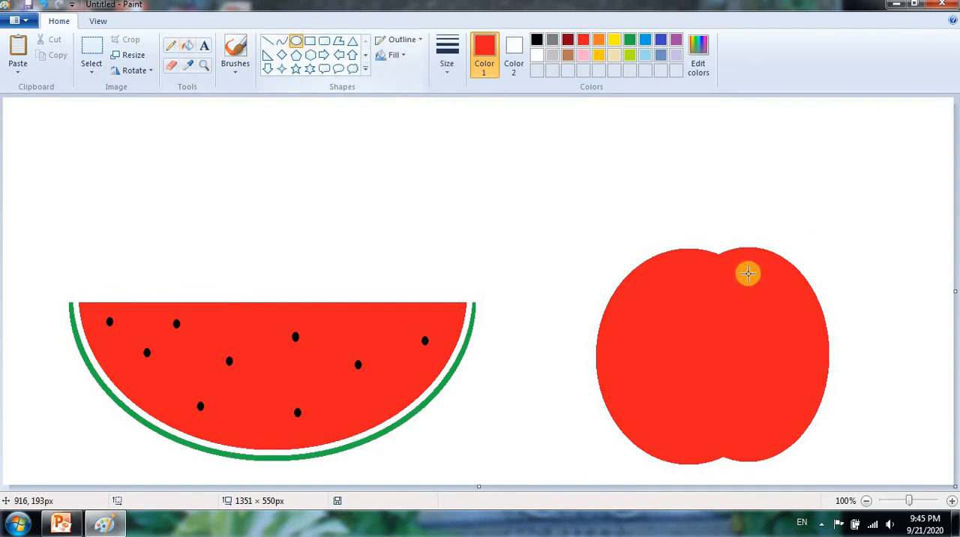
drag(727, 243, 739, 246)
mouse_move(850, 333)
mouse_down()
mouse_move(820, 452)
mouse_move(855, 456)
mouse_move(817, 437)
mouse_move(830, 440)
mouse_up()
drag(810, 276, 784, 275)
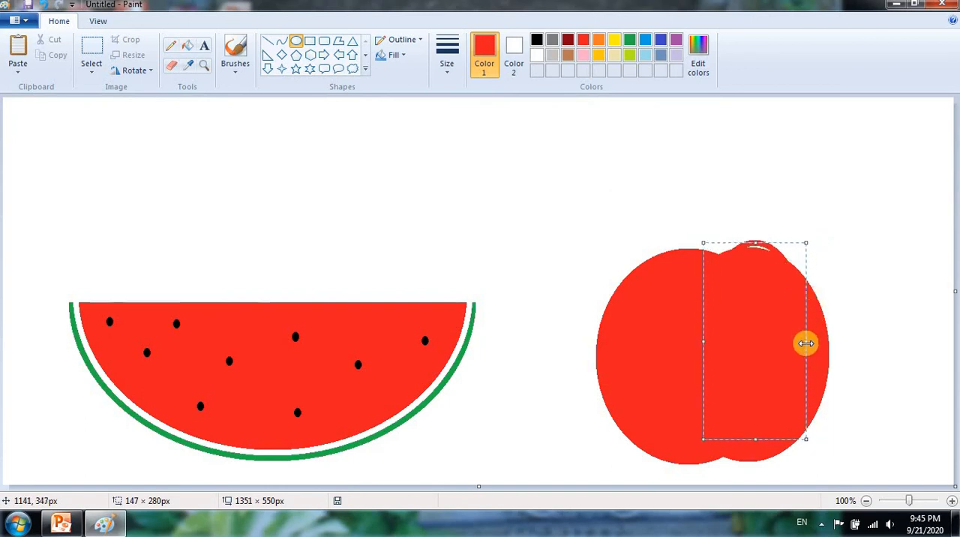
drag(805, 343, 832, 350)
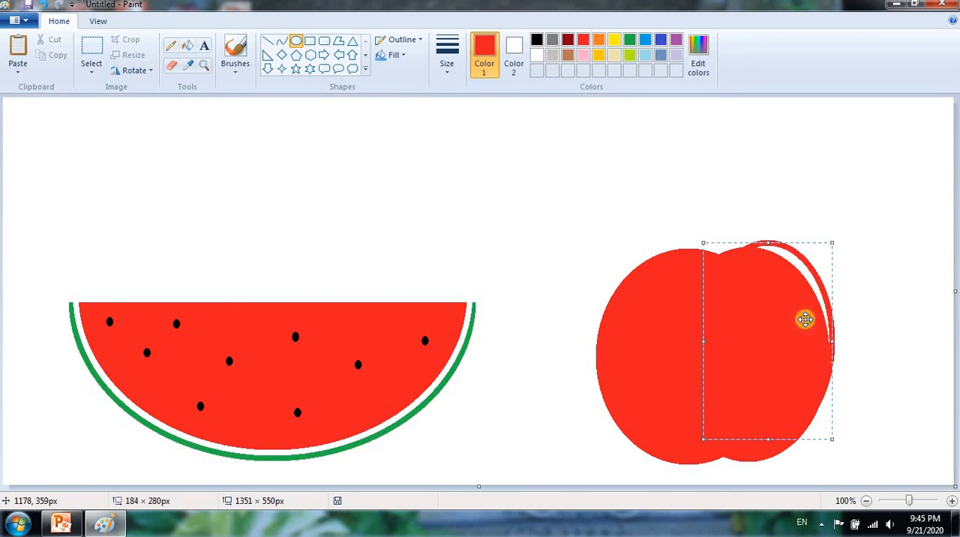
drag(769, 241, 768, 247)
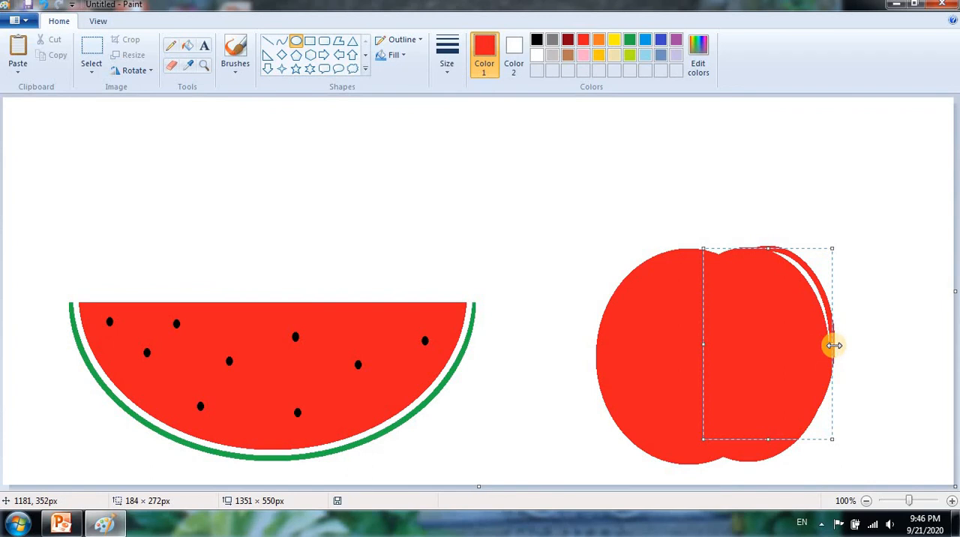
drag(833, 345, 832, 348)
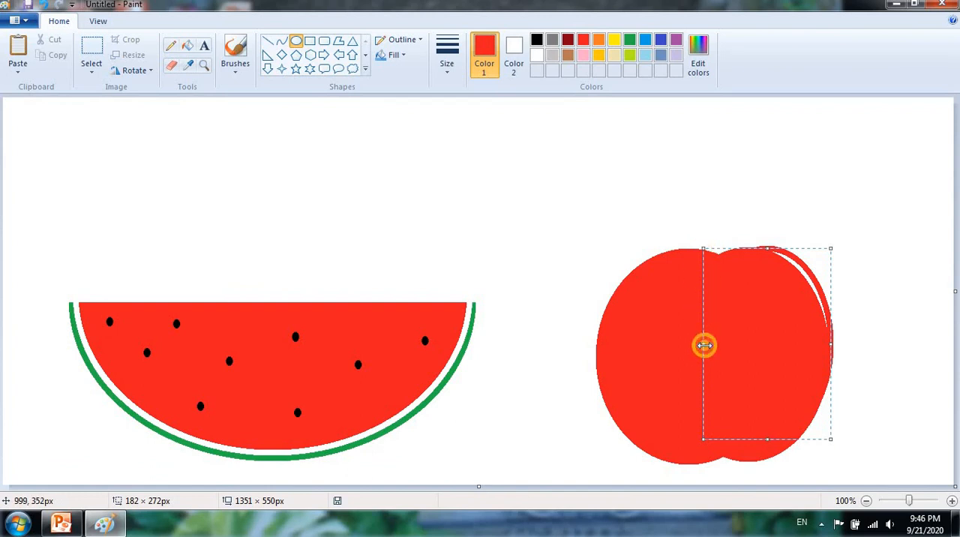
drag(703, 345, 682, 344)
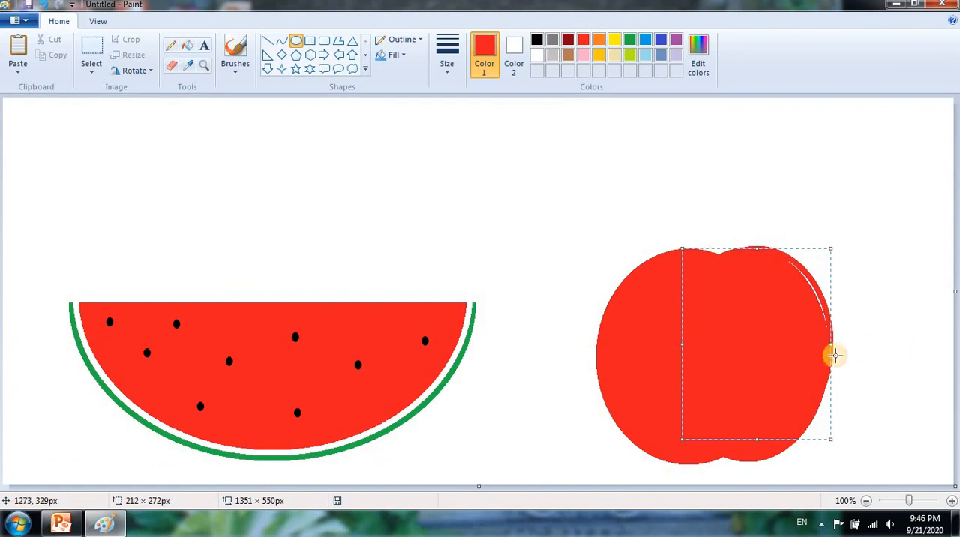
drag(831, 344, 832, 347)
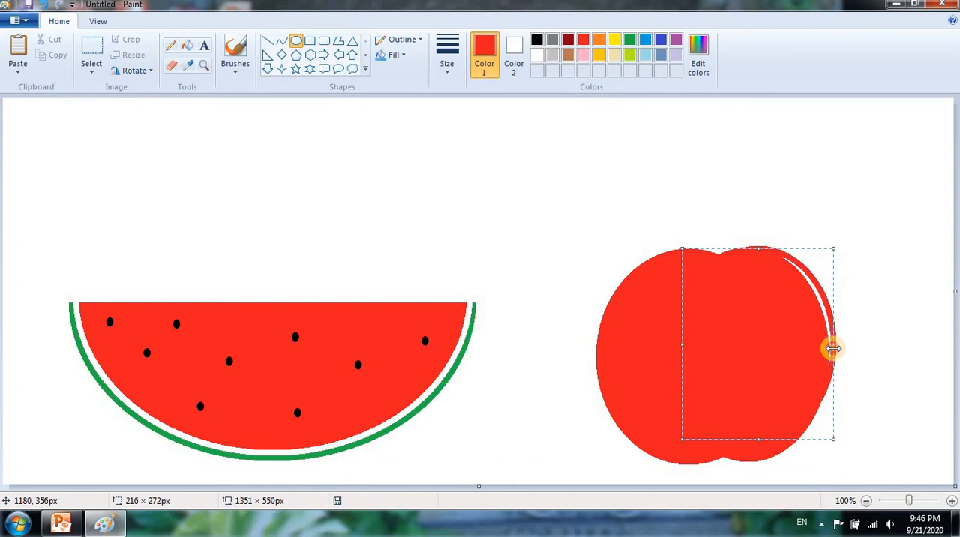
click(926, 323)
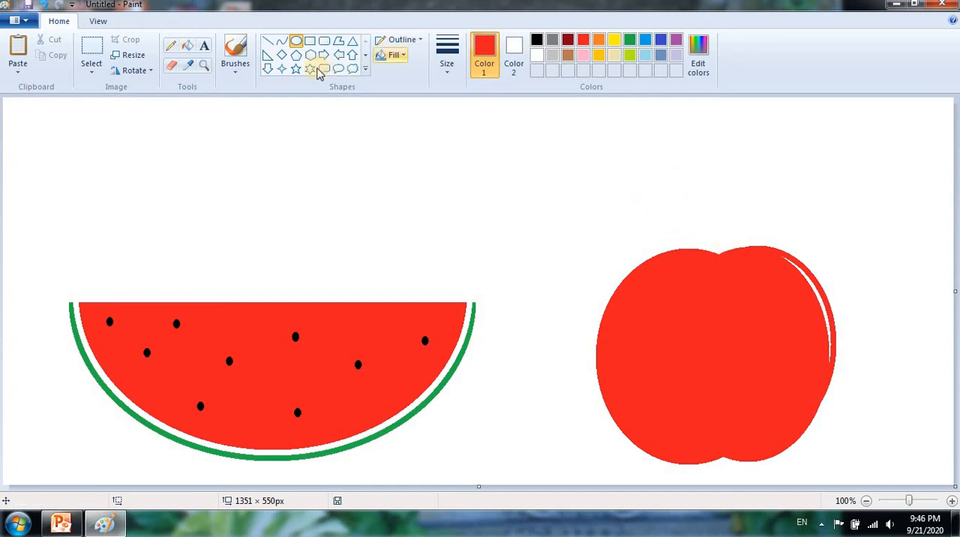
- Draw a brown S-curved stem about 128 × 168 px rising to the upper left from the notch of the apple
click(280, 42)
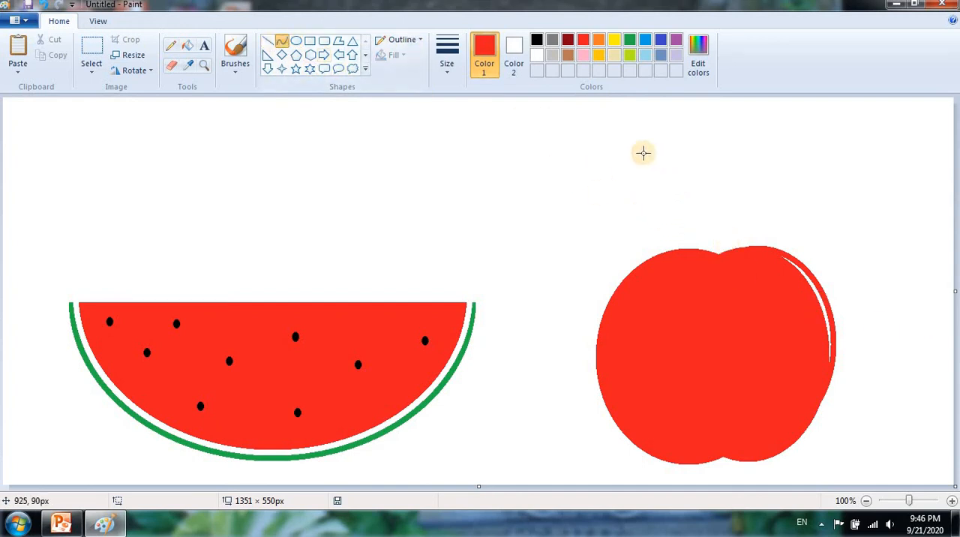
drag(627, 138, 717, 252)
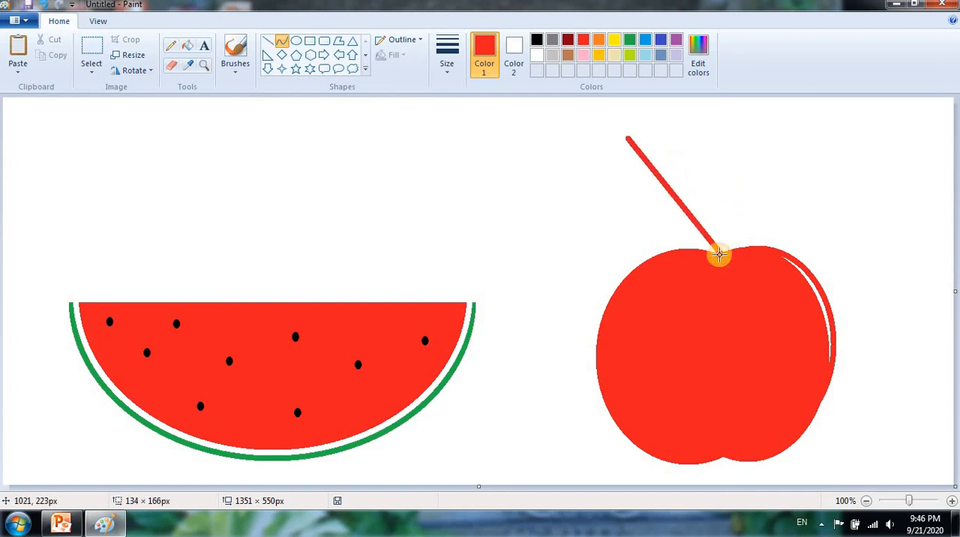
click(568, 54)
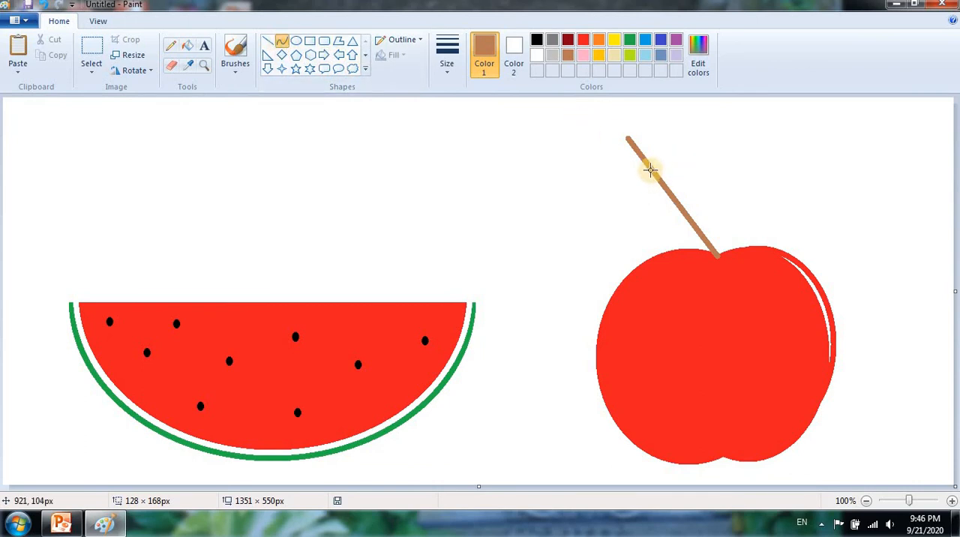
drag(665, 163, 678, 226)
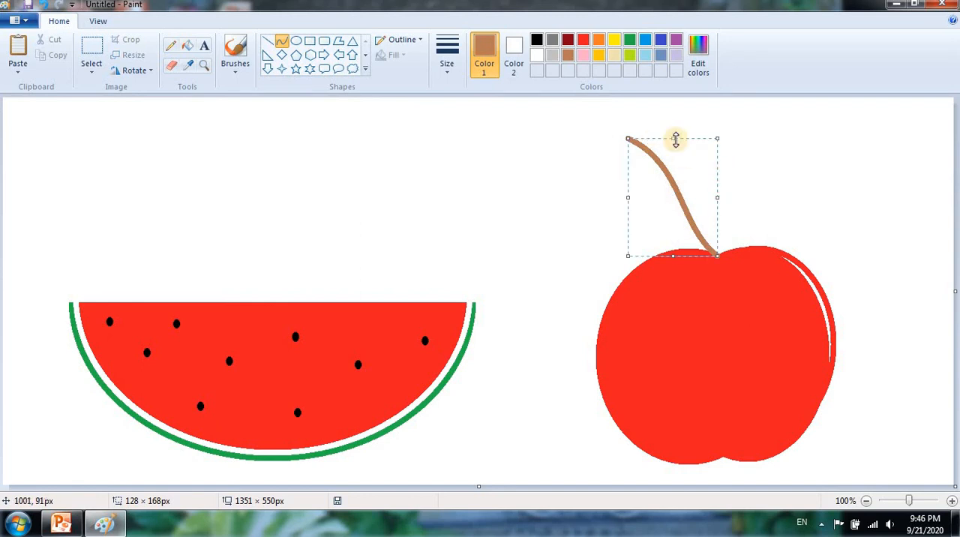
click(282, 45)
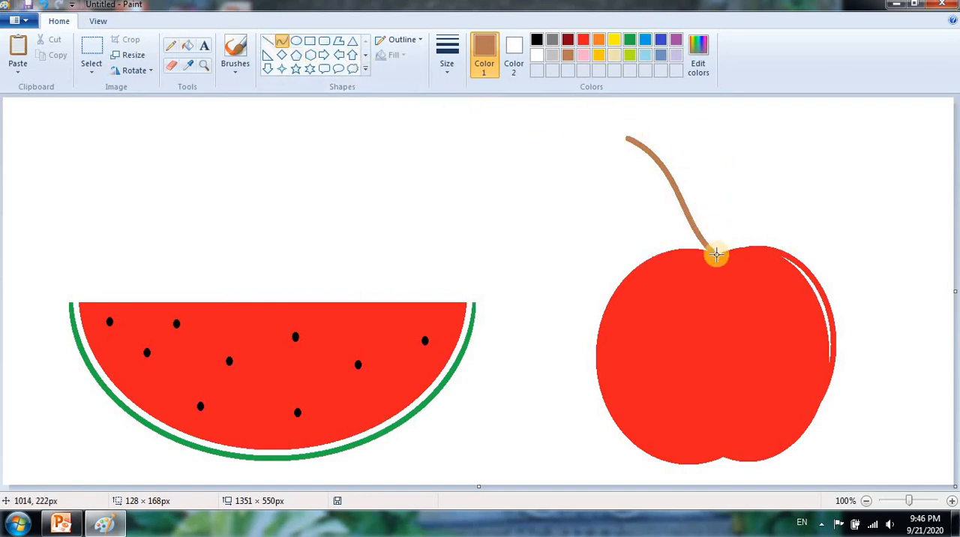
drag(717, 255, 652, 122)
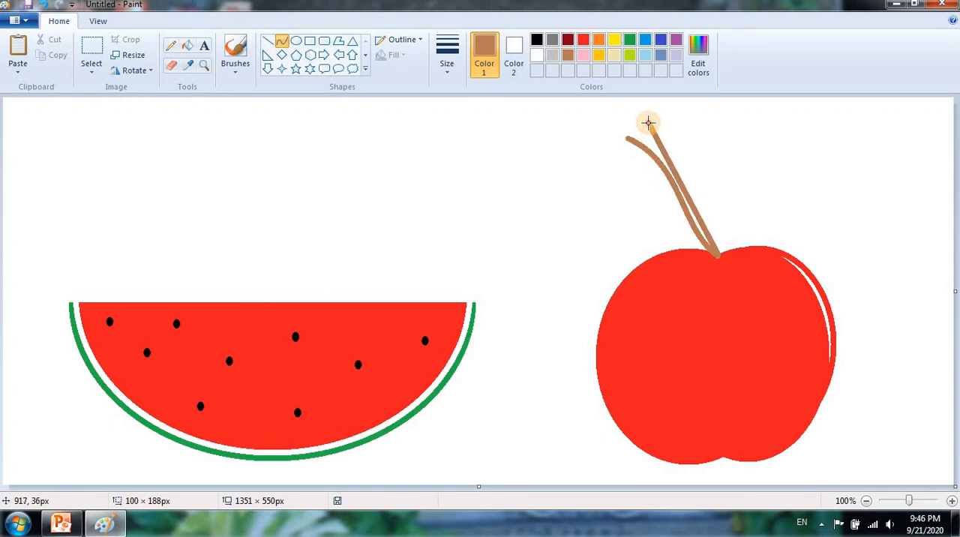
drag(648, 122, 676, 147)
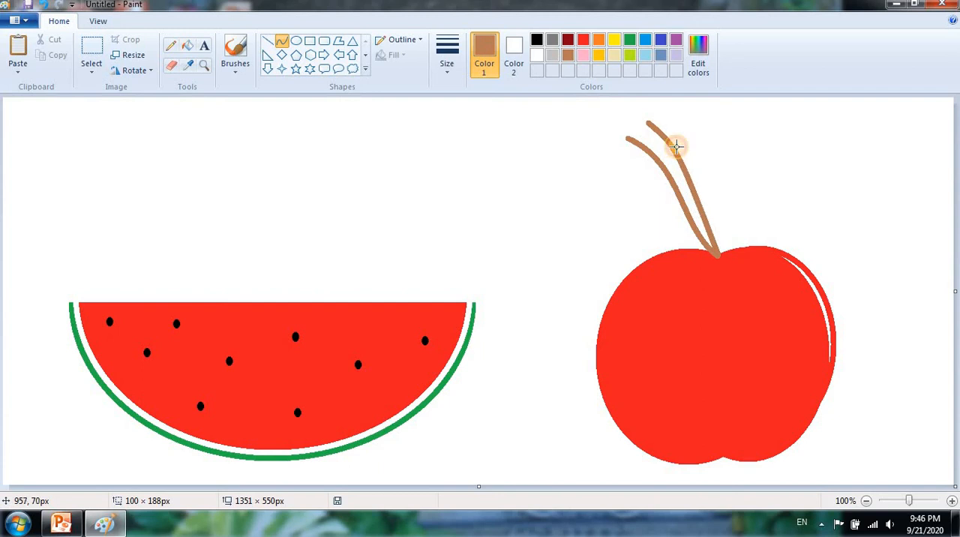
drag(698, 200, 698, 215)
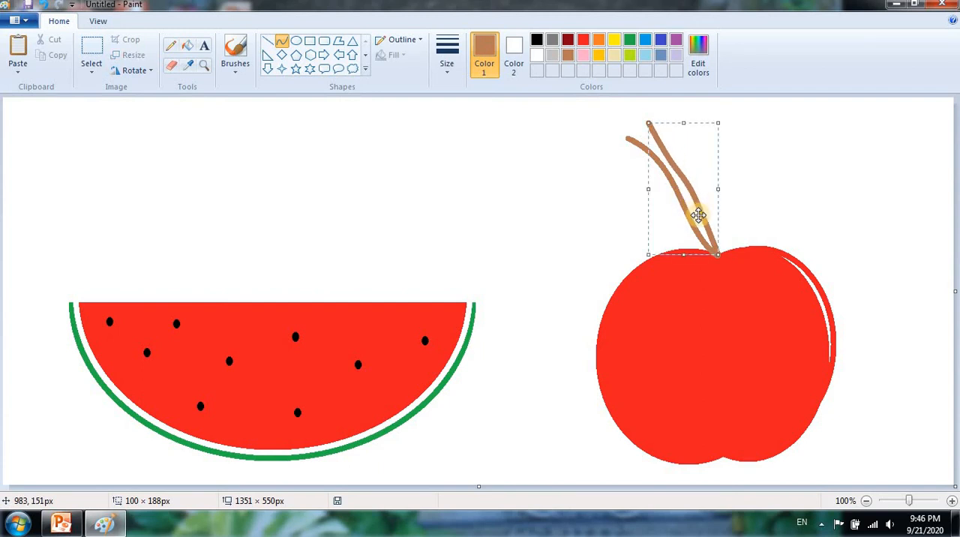
click(41, 10)
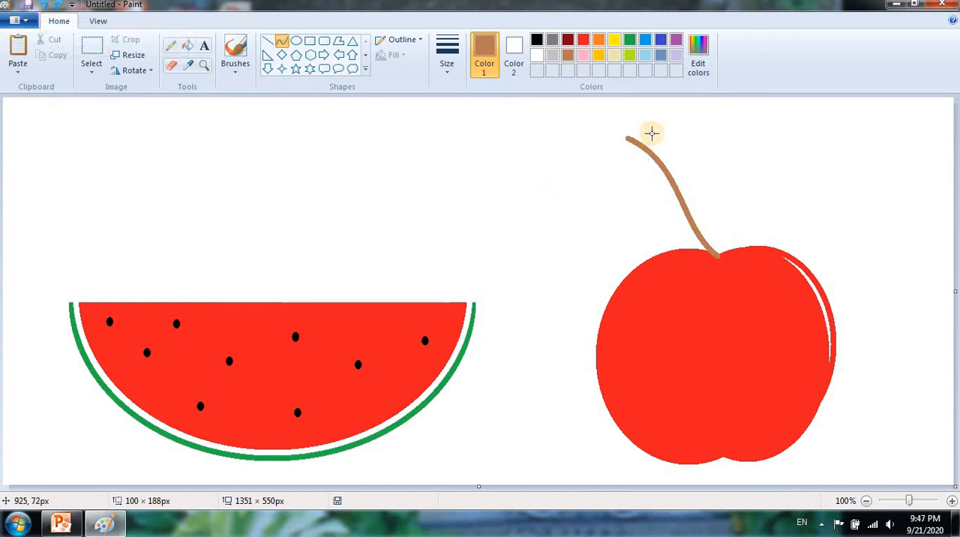
- Thicken the stem with a second brown curve about 117 × 181 px alongside it and close its upper end with a short straight line
drag(638, 126, 718, 255)
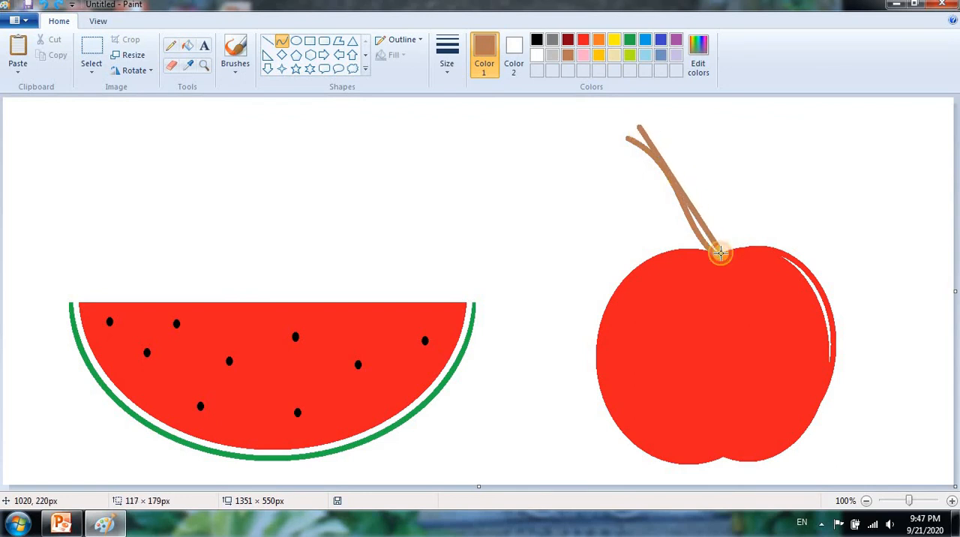
drag(677, 177, 689, 227)
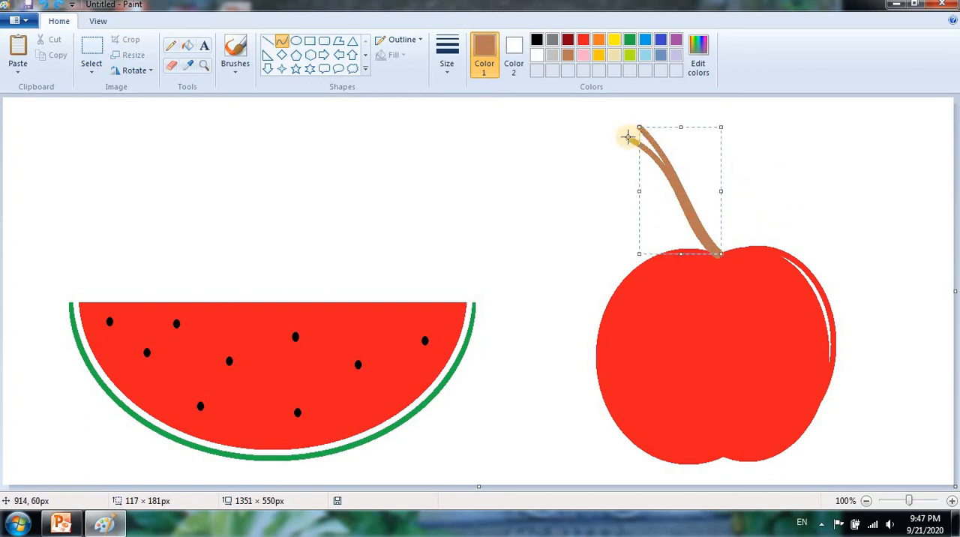
click(267, 40)
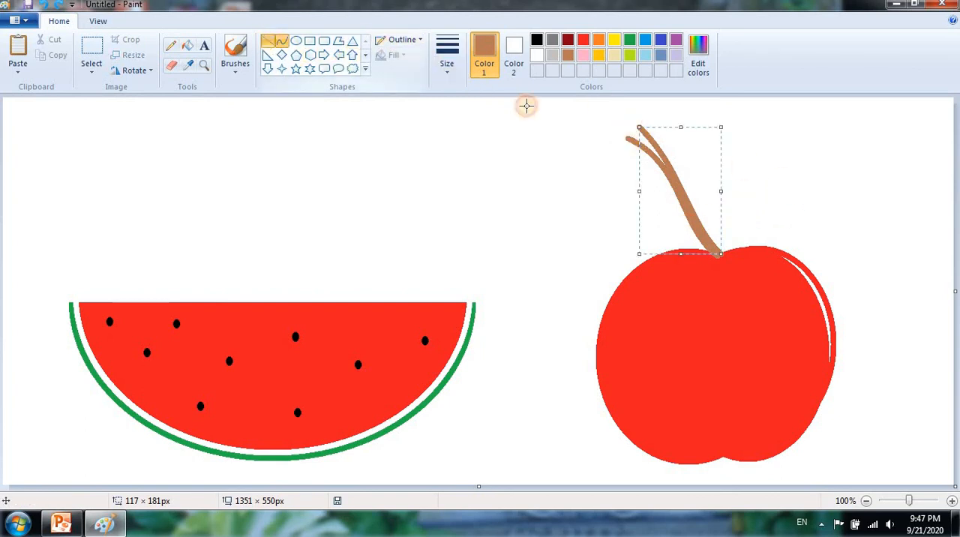
drag(627, 137, 639, 125)
click(843, 176)
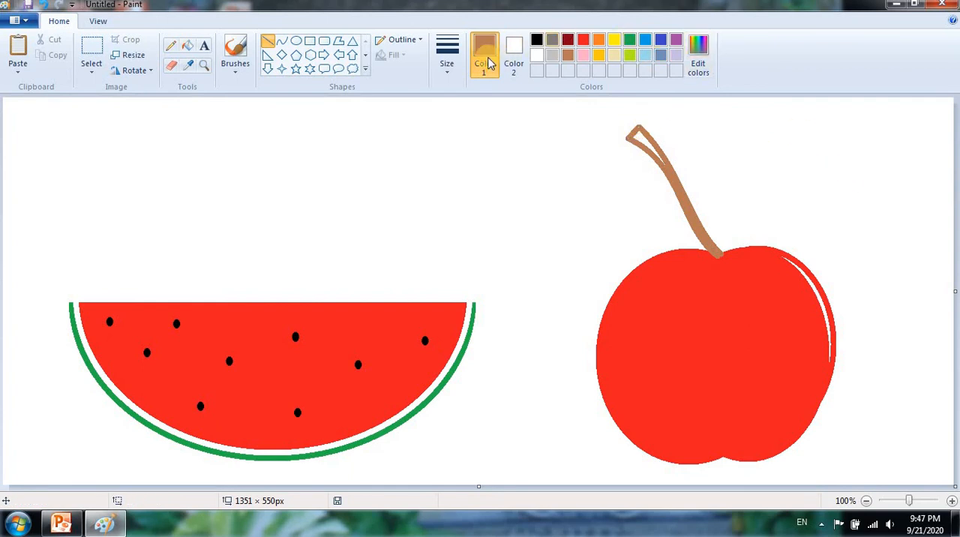
click(296, 41)
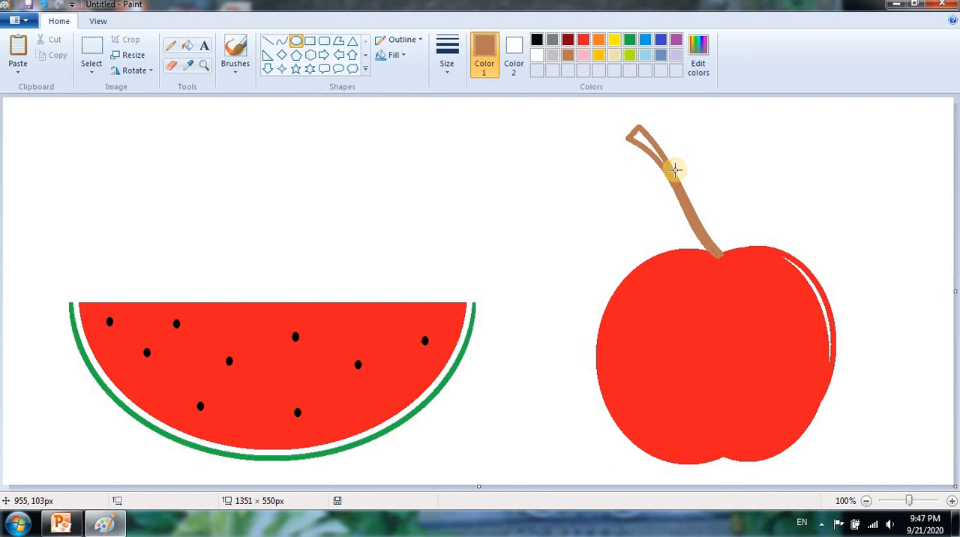
drag(675, 170, 833, 129)
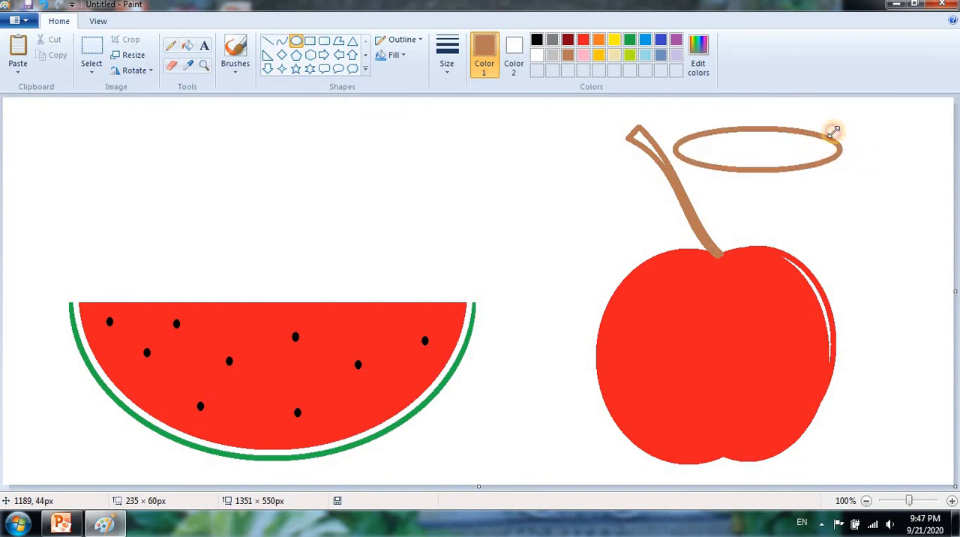
drag(757, 150, 758, 178)
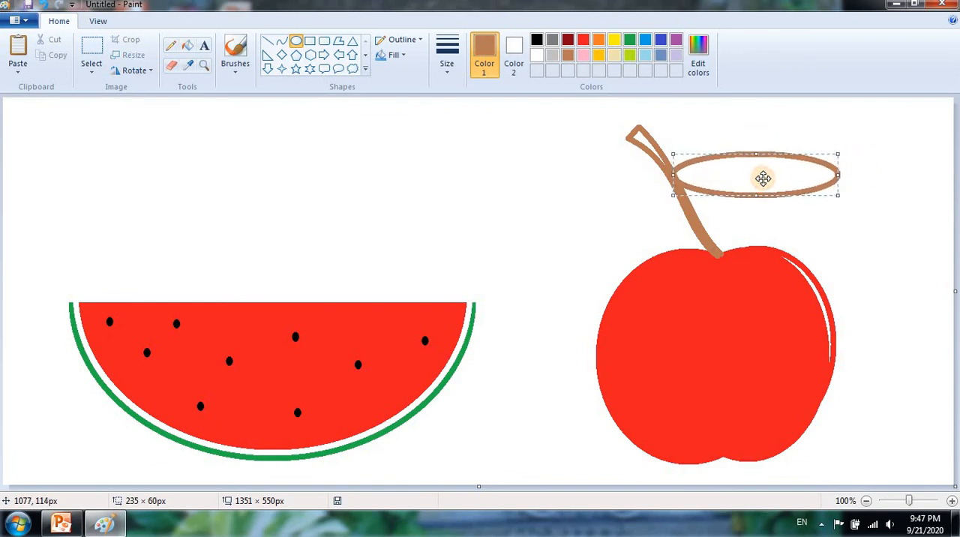
key(ctrl+z)
- Outline a pointed leaf beside the stem with two brown curves, the upper about 176 × 36 px and the lower about 167 × 70 px
click(281, 40)
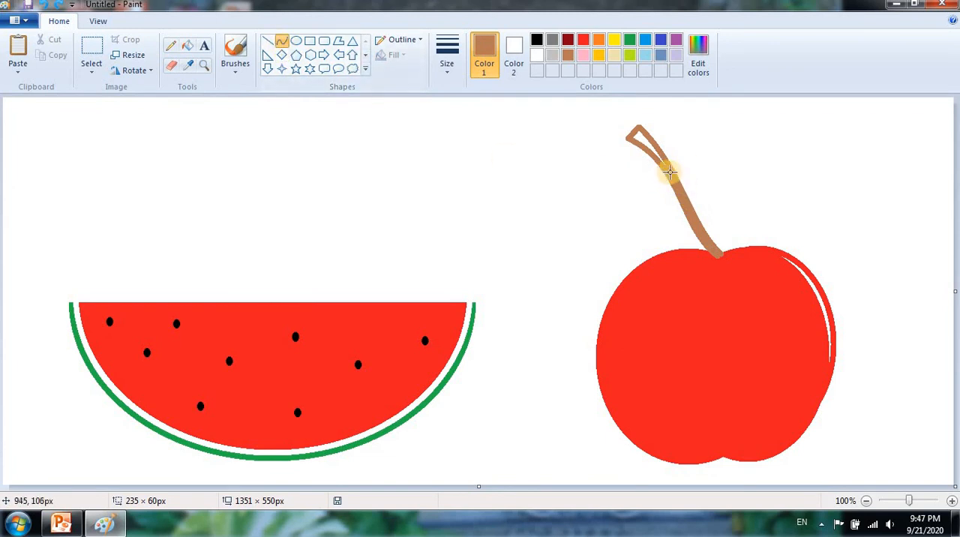
drag(676, 170, 798, 148)
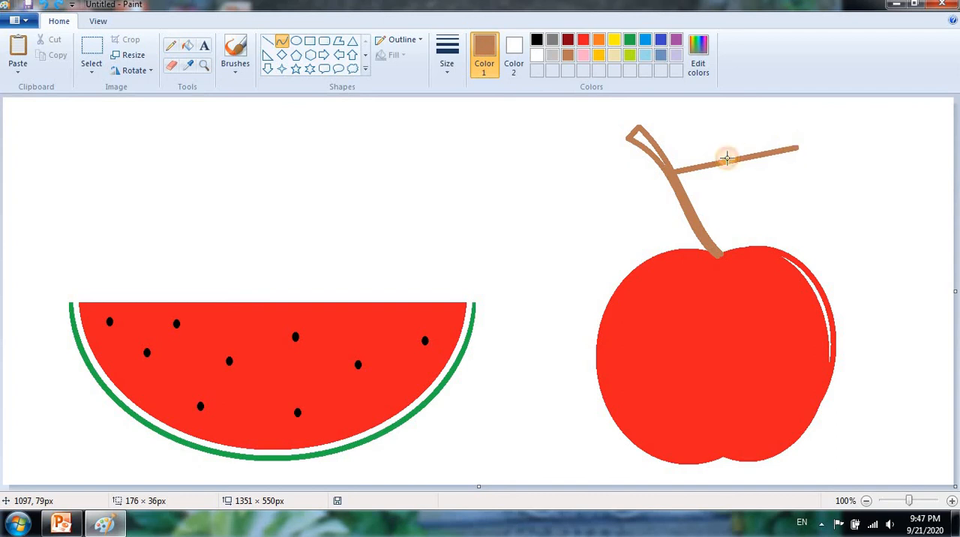
drag(718, 163, 746, 125)
click(841, 165)
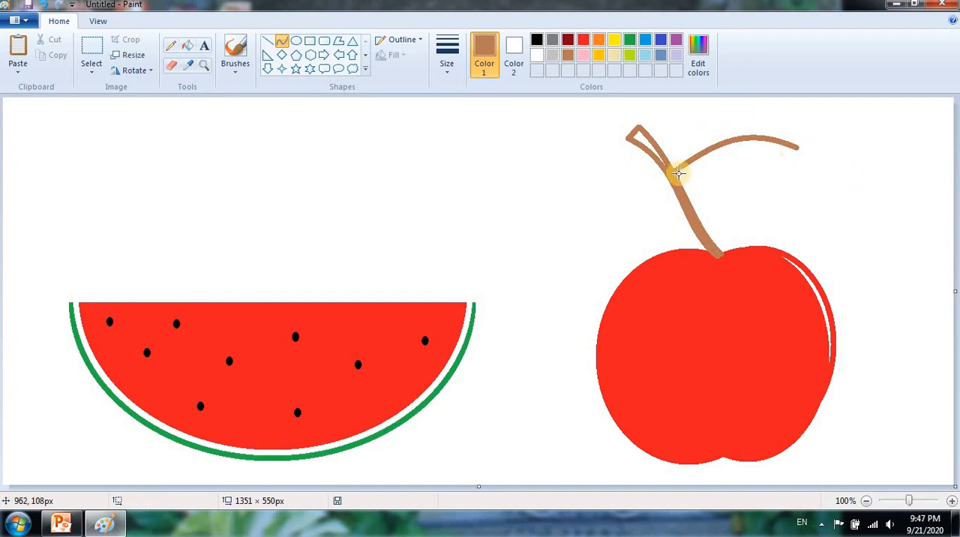
drag(678, 173, 716, 199)
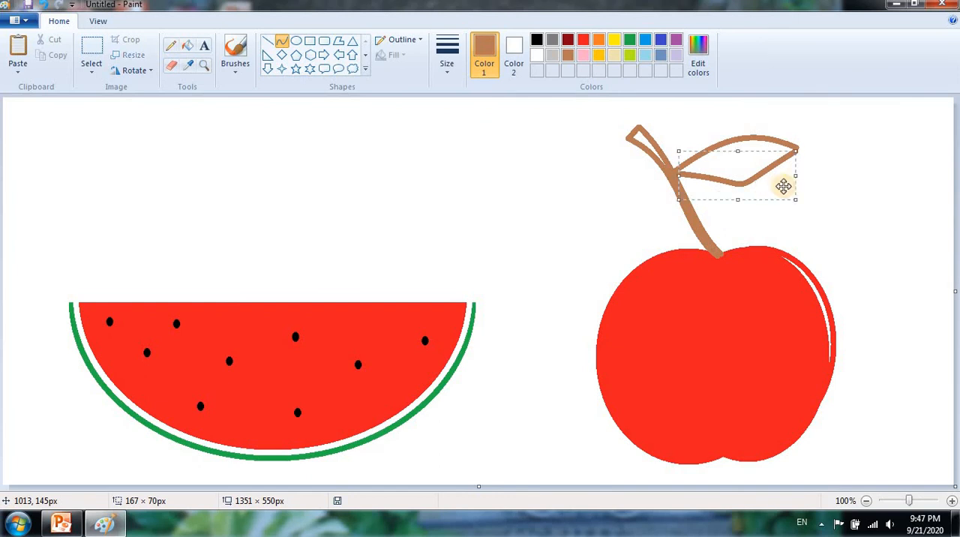
click(875, 211)
- Draw a midrib line about 163 × 30 px from the leaf's base to its tip in the second-thinnest line size
click(268, 41)
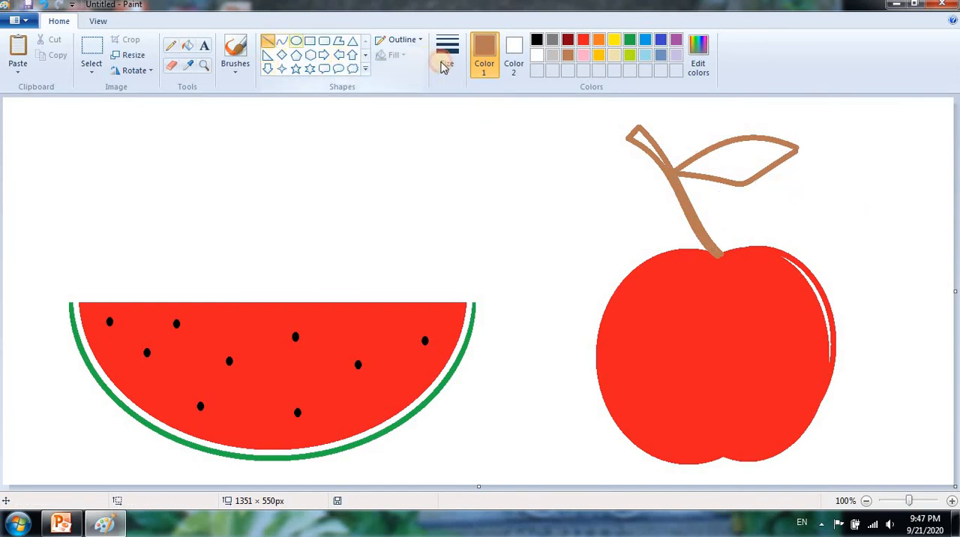
click(447, 60)
click(461, 129)
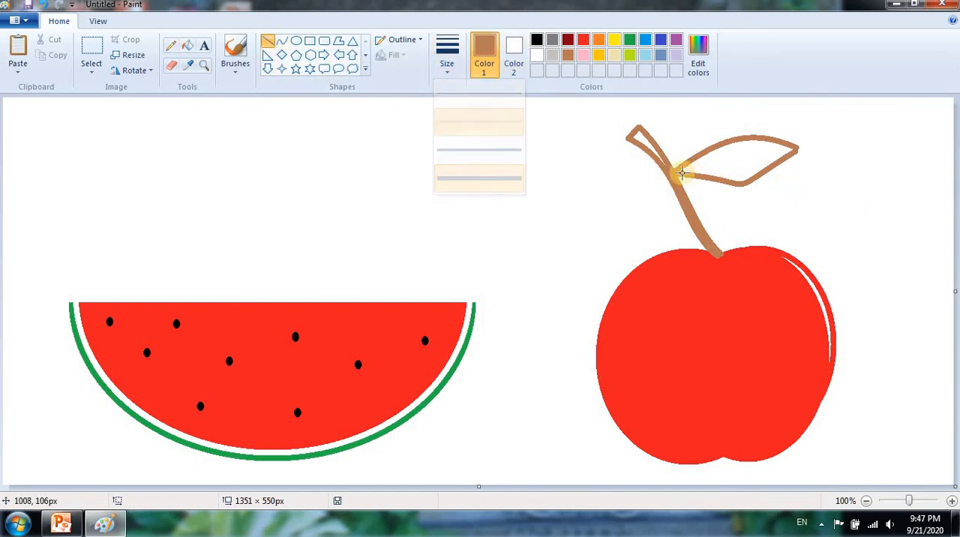
drag(677, 173, 792, 149)
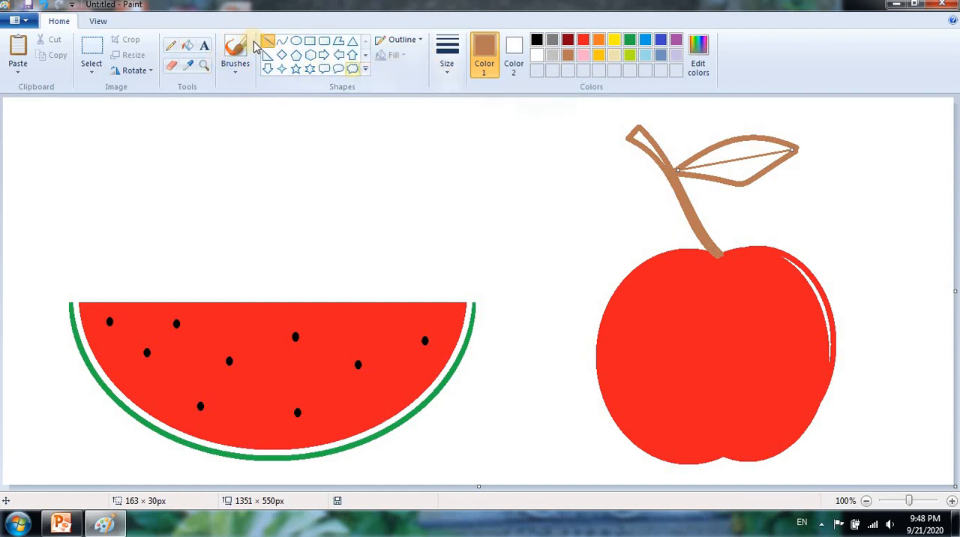
- Recolor the connected brown stem, leaf outline and midrib green with the Fill tool
click(188, 45)
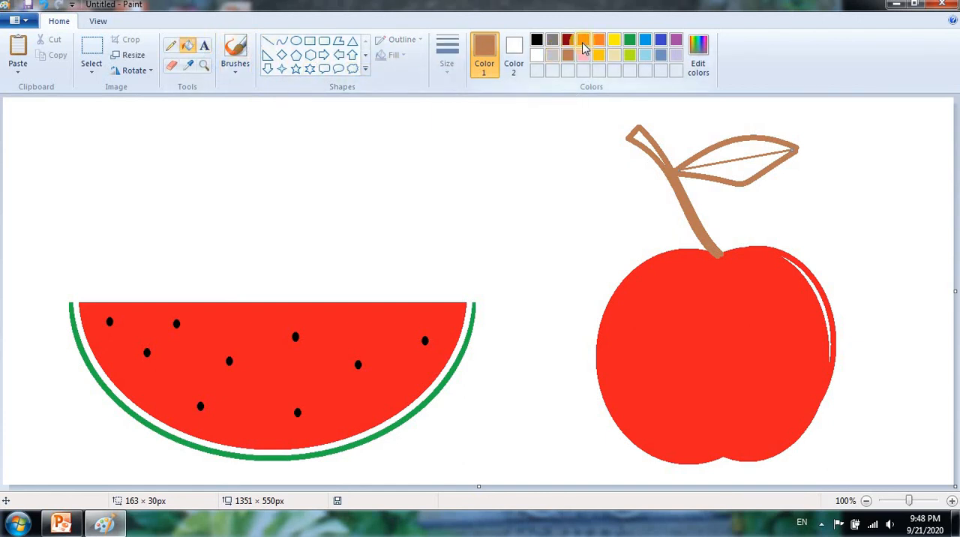
click(630, 42)
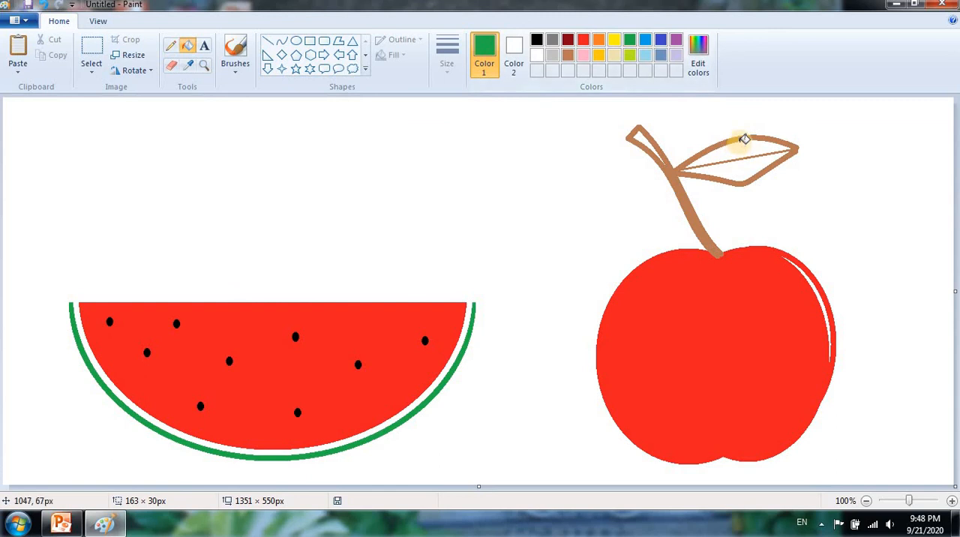
click(736, 140)
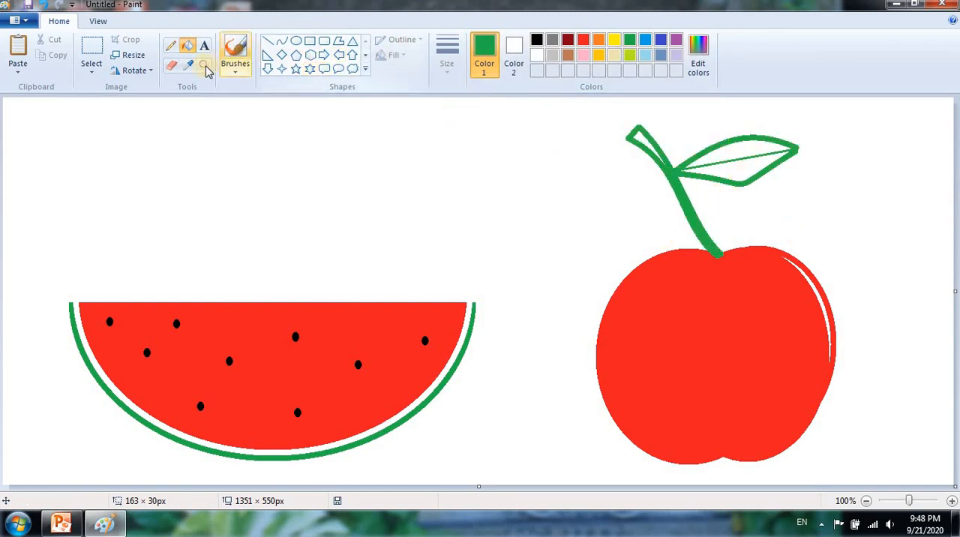
- Erase the joint between the leaf base and the stem, and recolor the separated stem brown with the Fill tool
click(173, 68)
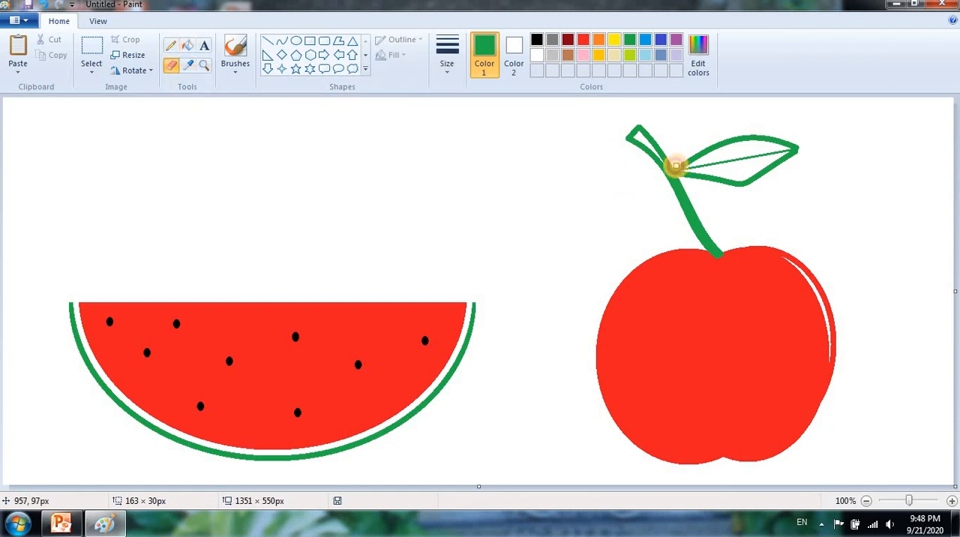
drag(676, 166, 683, 180)
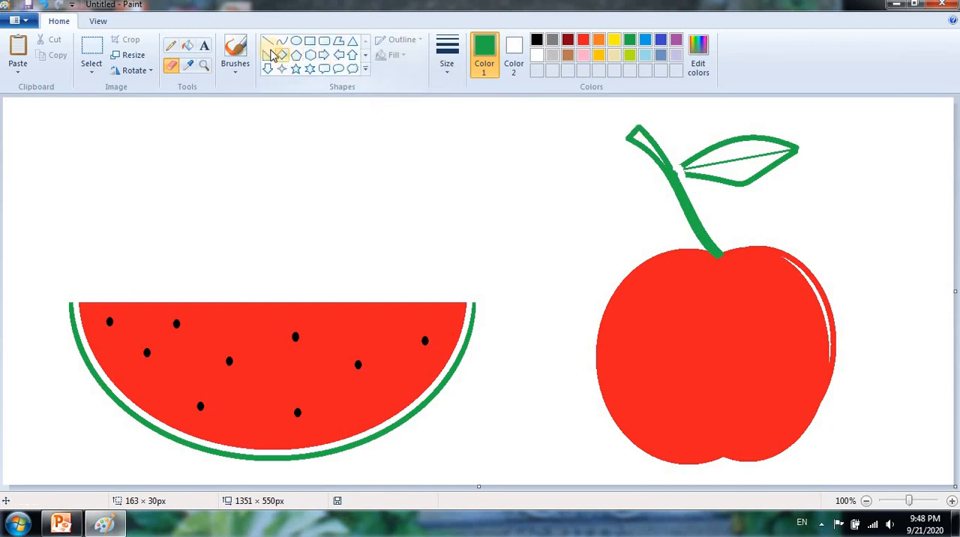
click(187, 46)
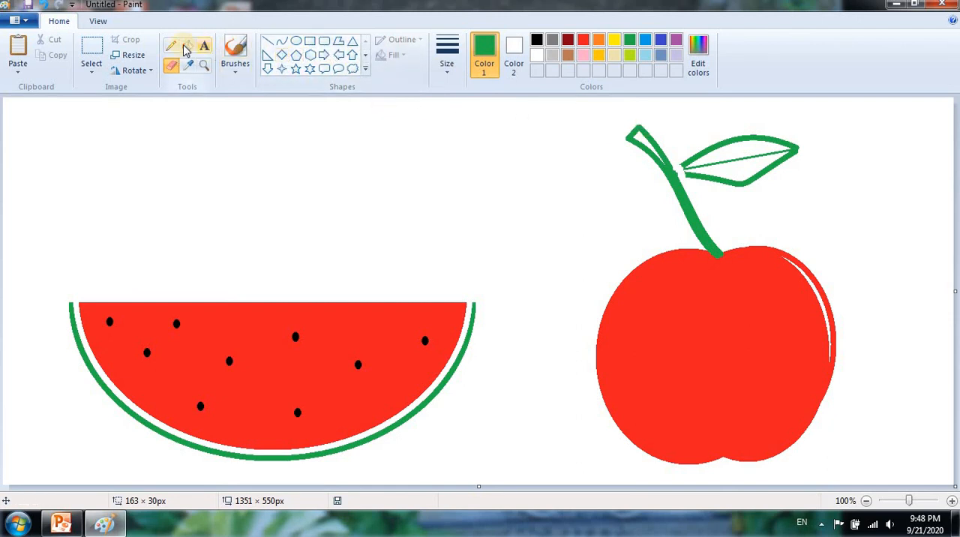
click(567, 54)
click(645, 135)
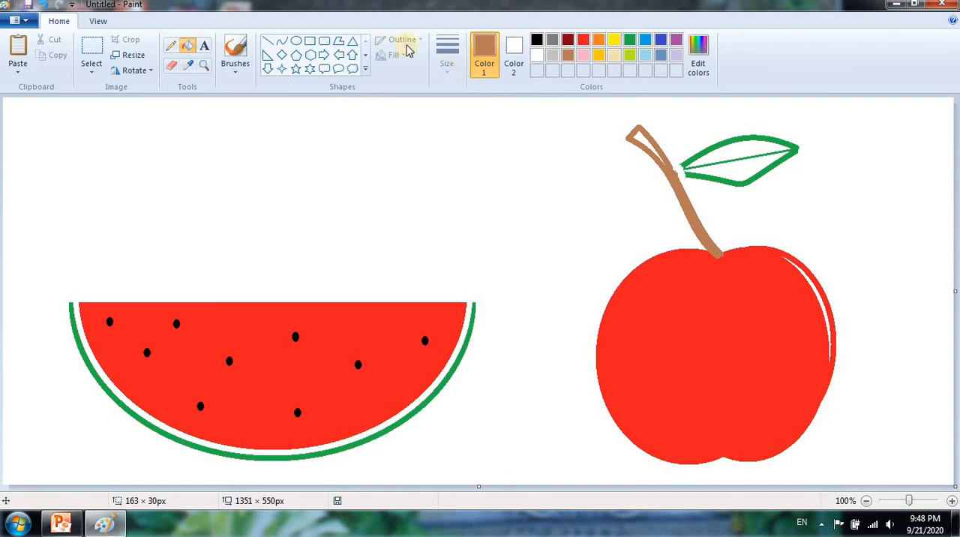
- Paint the gap at the leaf's base green with the basic brush in the thickest size, rejoining the leaf to the stem
click(237, 68)
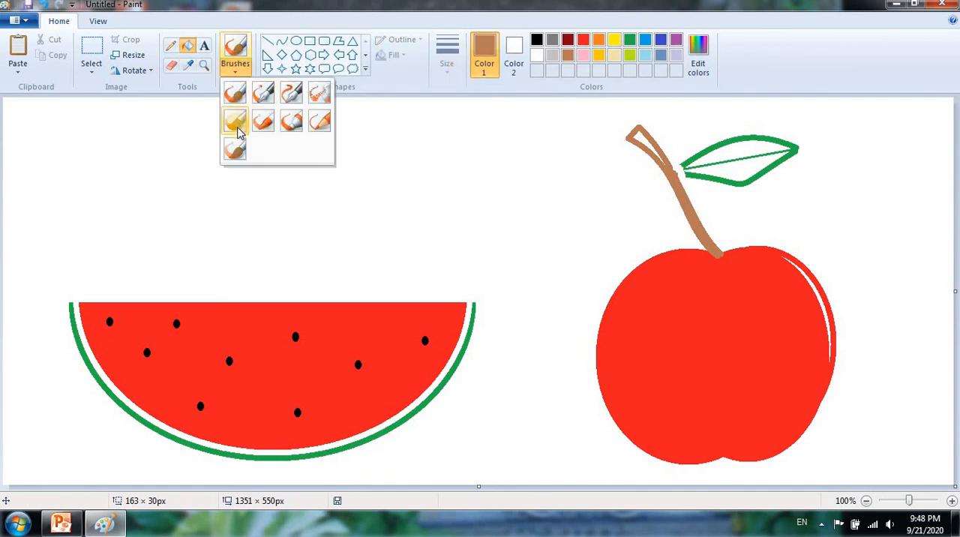
click(290, 120)
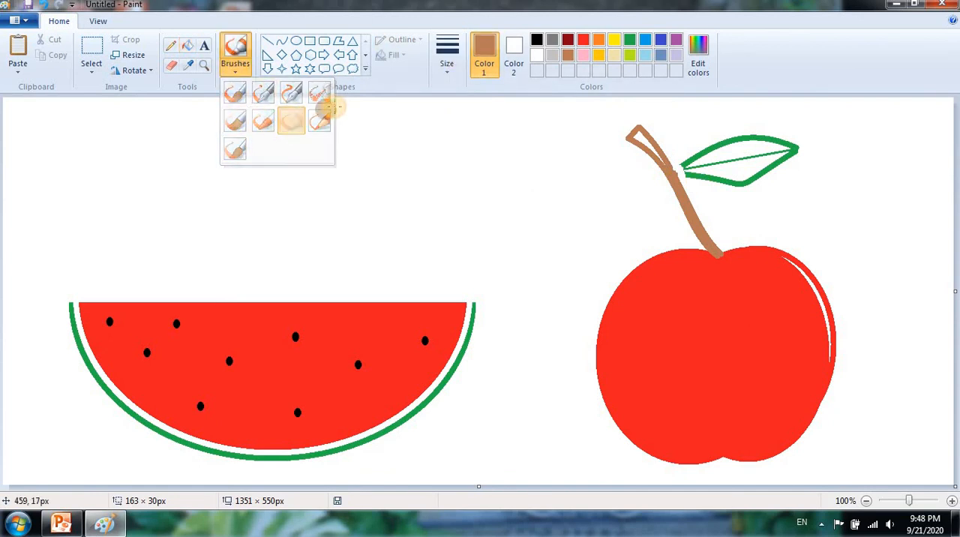
click(239, 66)
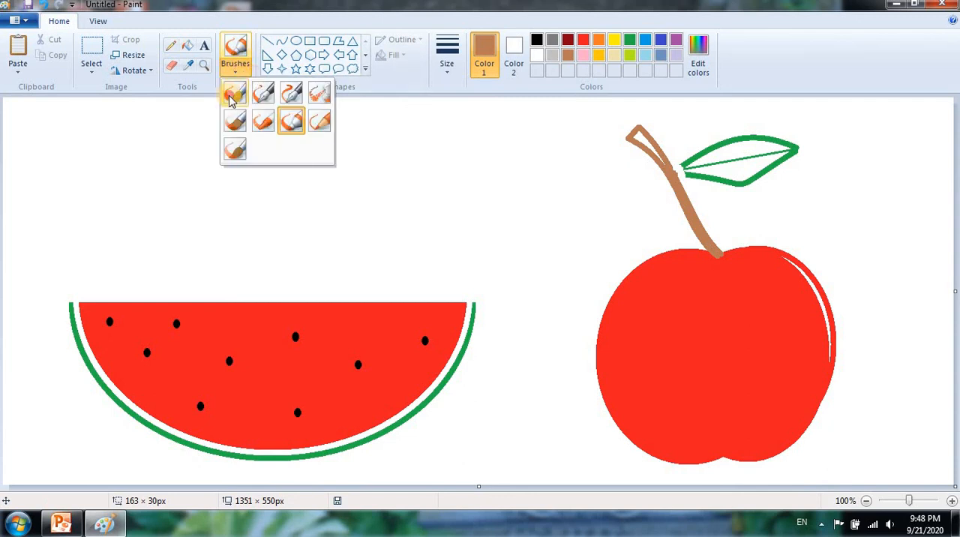
click(233, 96)
click(450, 66)
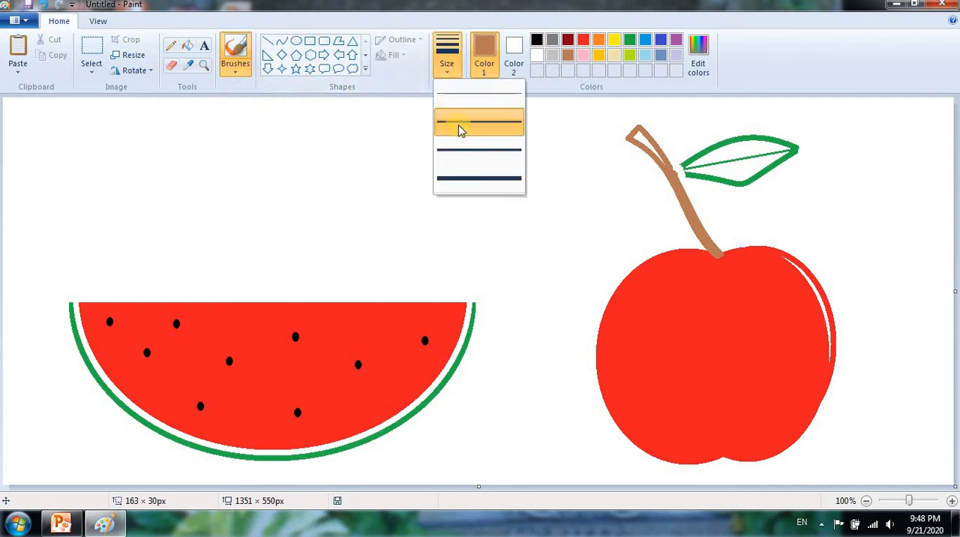
click(472, 177)
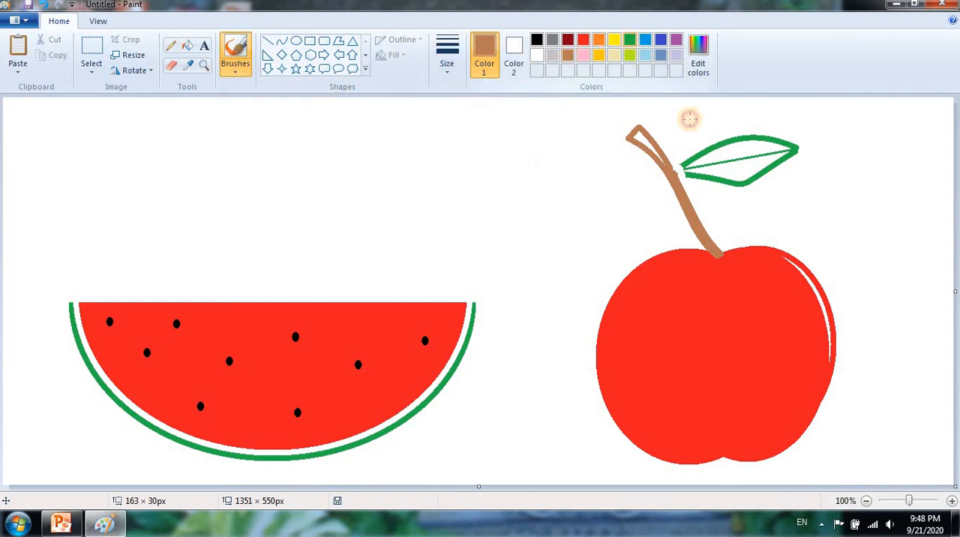
click(630, 40)
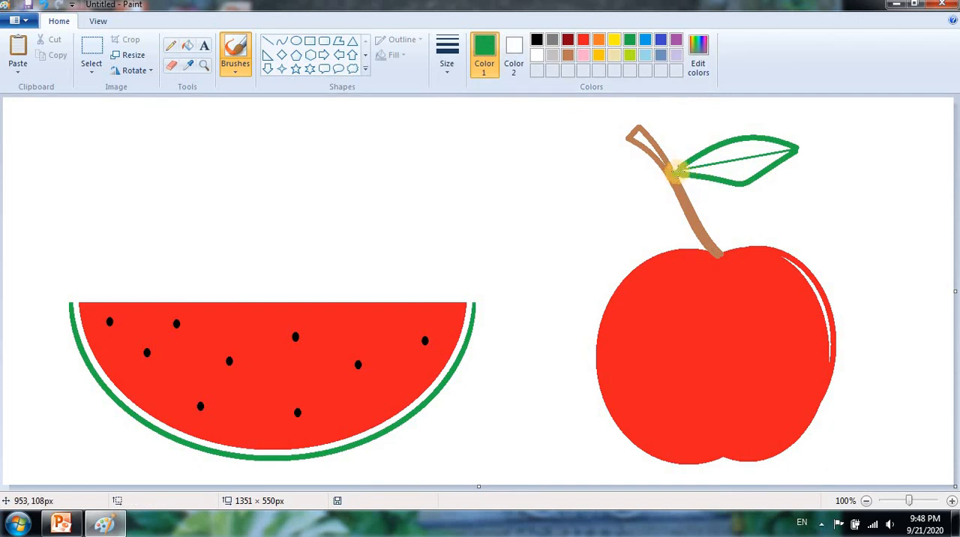
drag(683, 171, 674, 171)
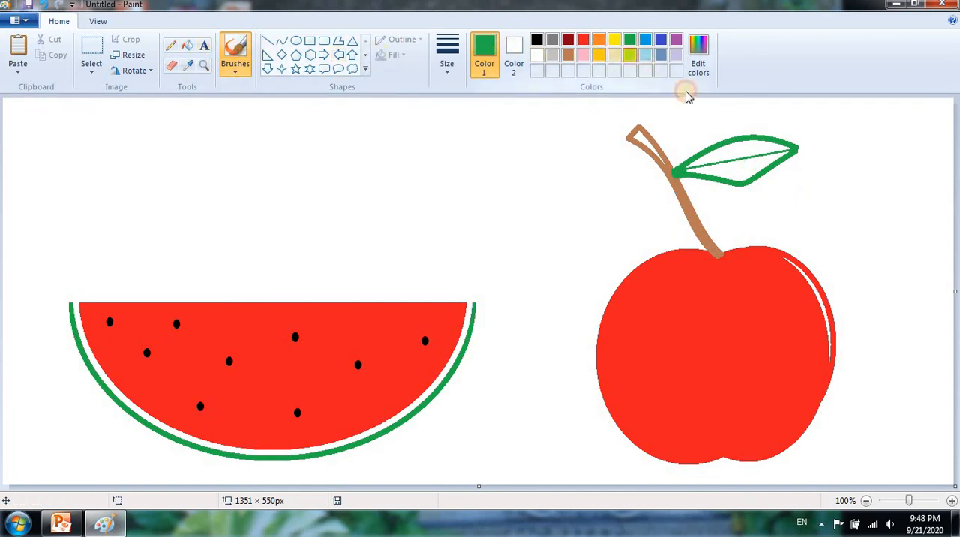
- Draw four short green side veins with the Line tool in the second-thinnest size, two on each side of the leaf's midrib
click(629, 55)
click(187, 45)
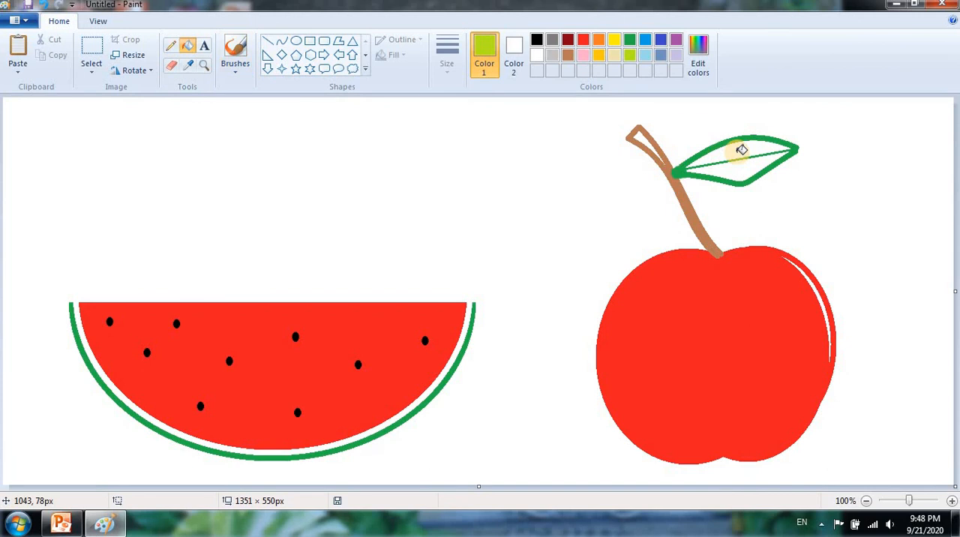
click(629, 39)
click(268, 40)
click(446, 60)
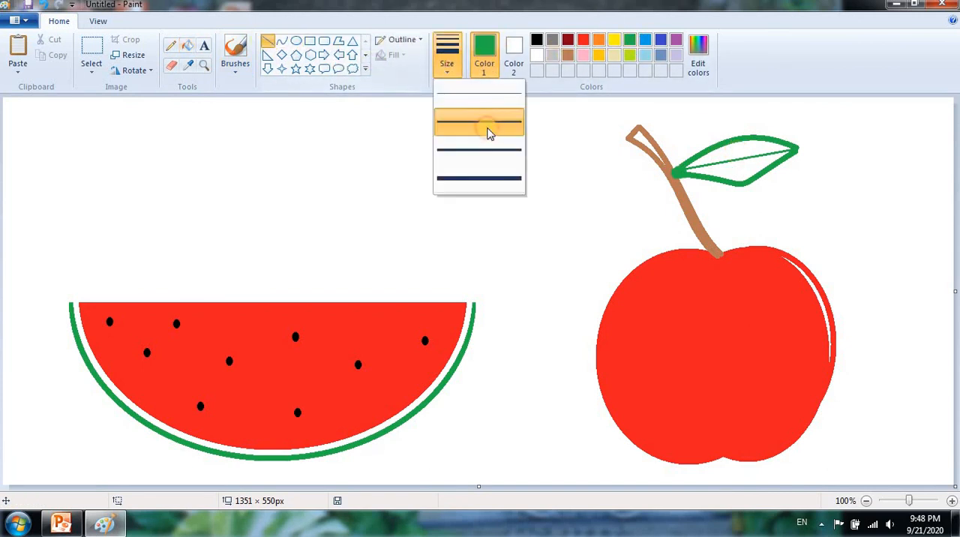
click(492, 120)
mouse_move(706, 149)
mouse_down()
mouse_move(727, 159)
mouse_move(764, 154)
mouse_move(739, 181)
mouse_move(707, 177)
mouse_up()
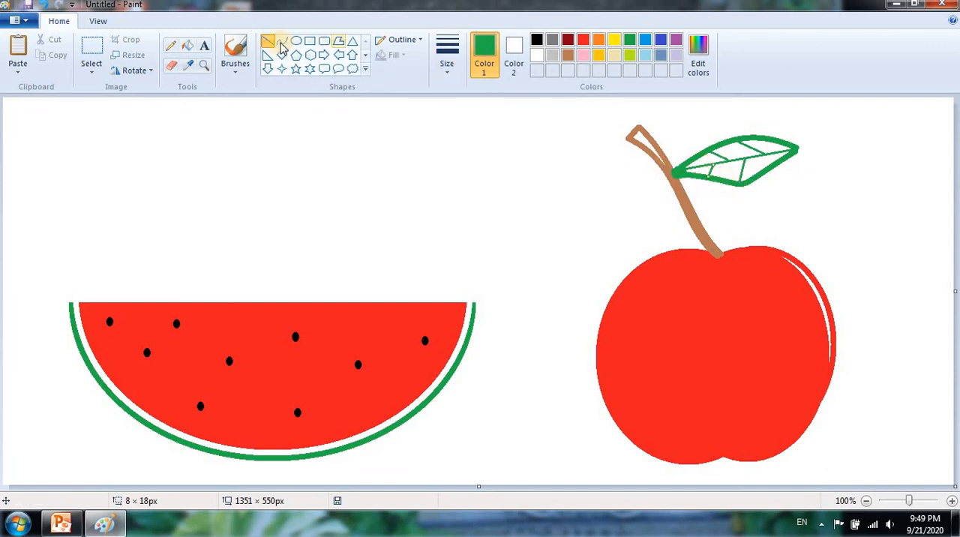
- Fill all the leaf sections between the veins with lime, undoing the fill that recolors the outline and veins
click(187, 45)
click(629, 55)
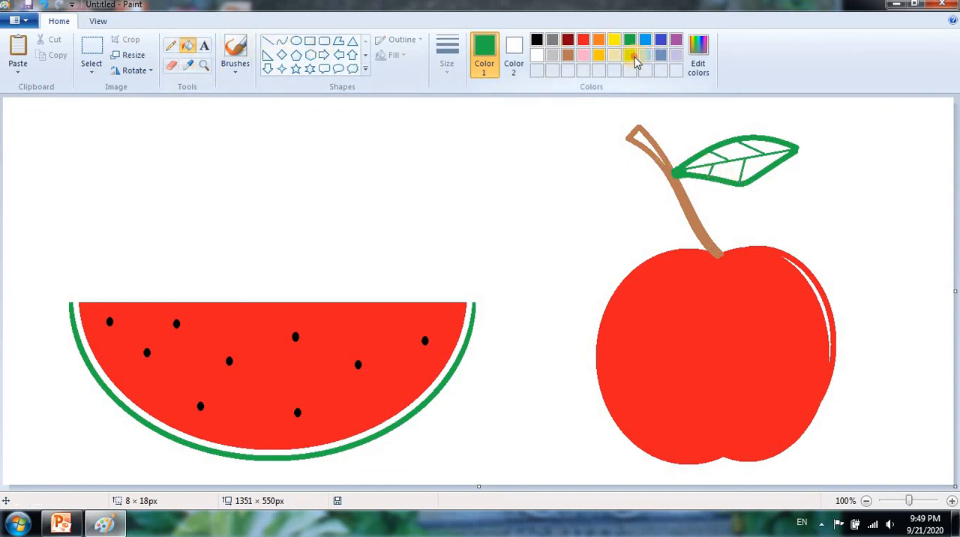
click(716, 159)
click(755, 150)
click(766, 161)
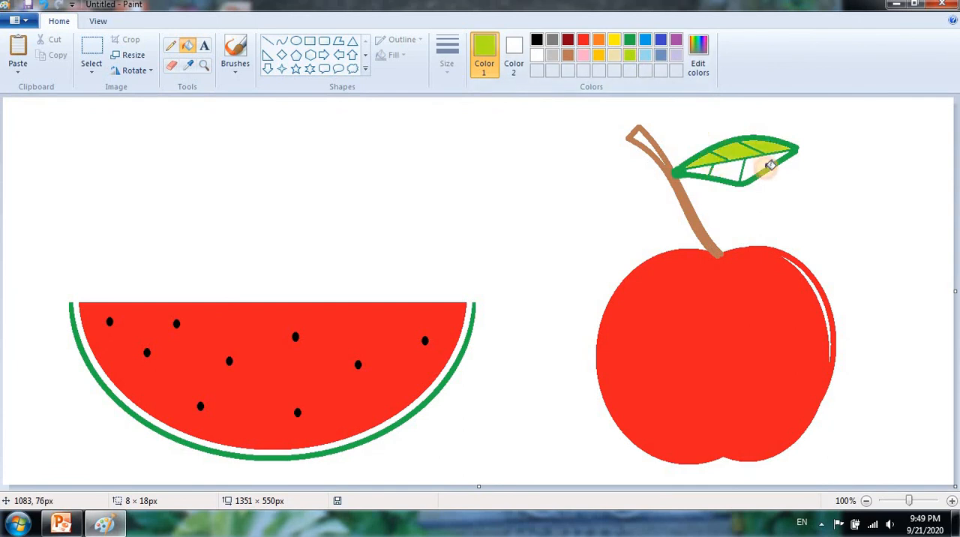
click(740, 171)
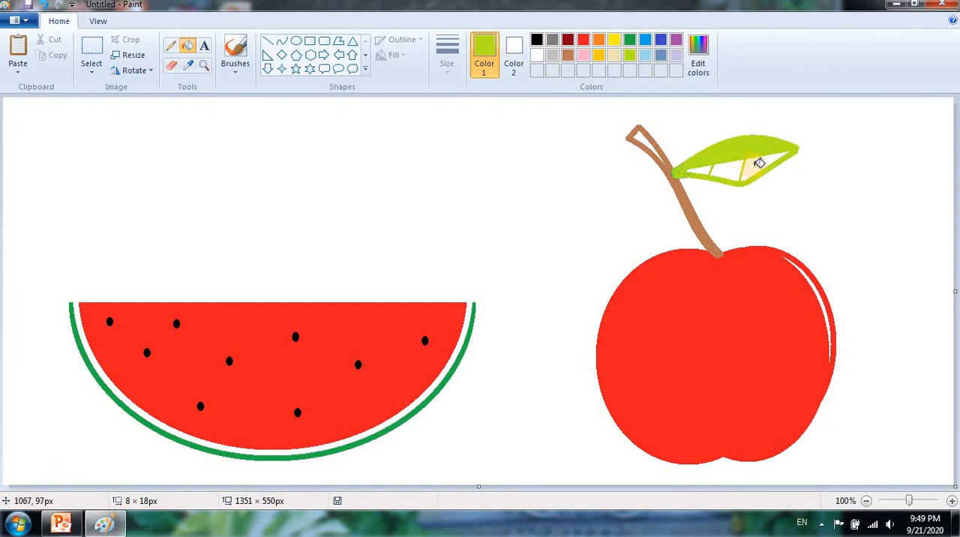
key(ctrl+z)
click(757, 165)
click(730, 169)
click(702, 169)
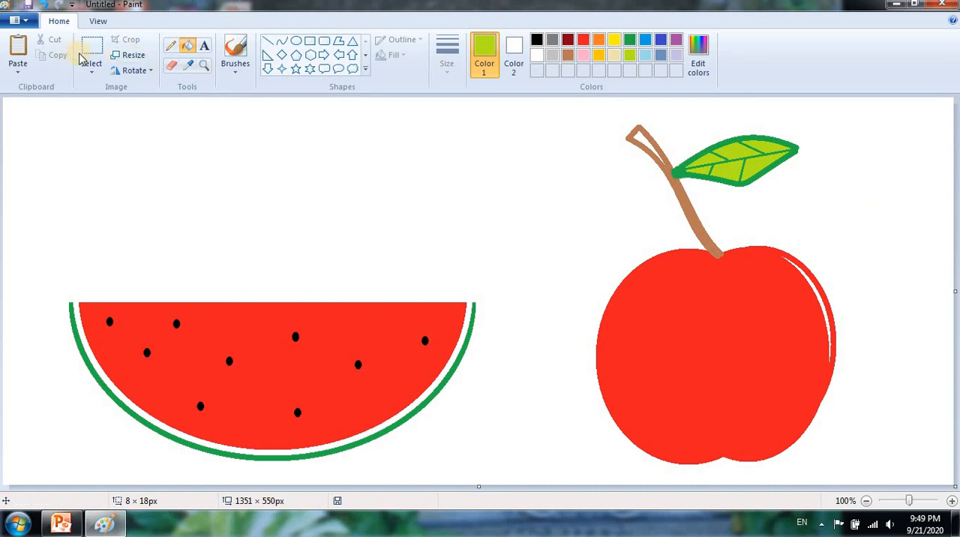
click(104, 71)
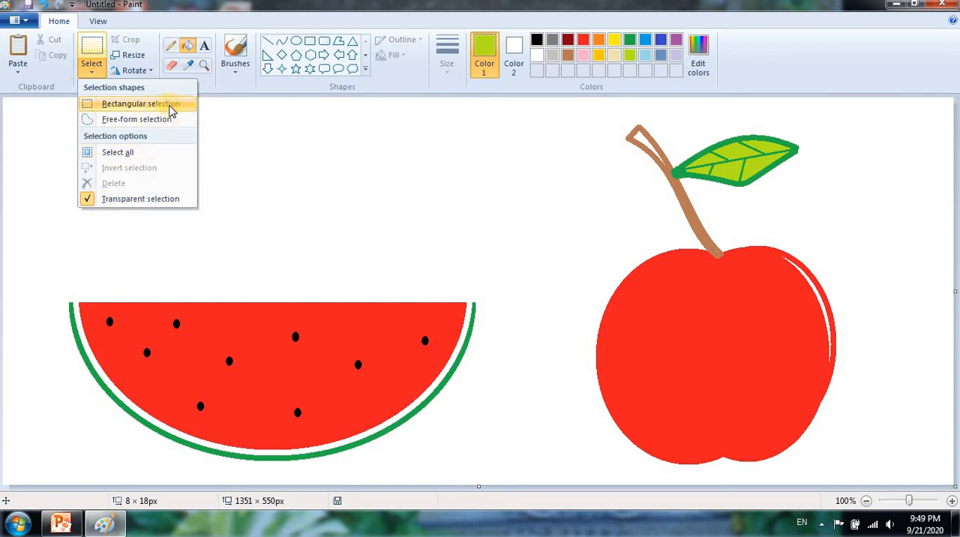
click(88, 69)
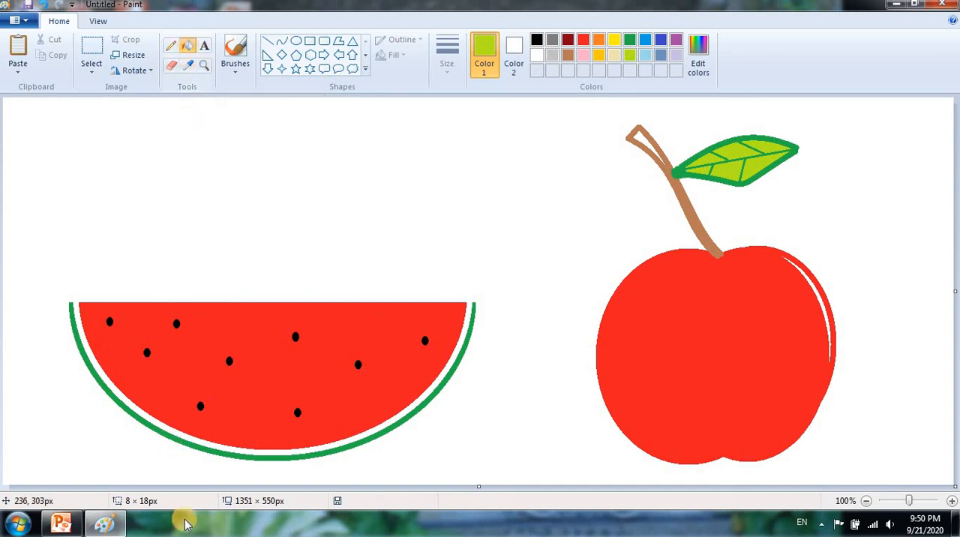
mouse_move(116, 530)
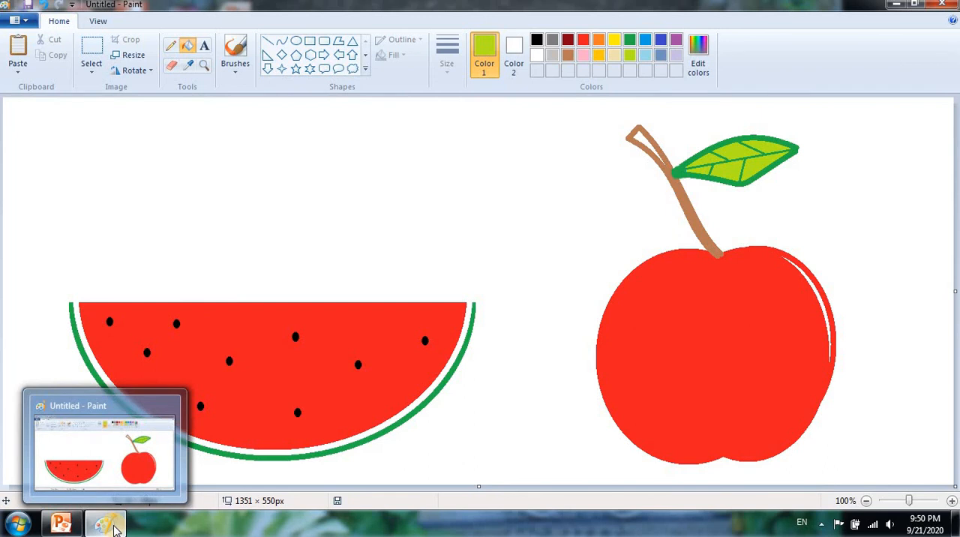